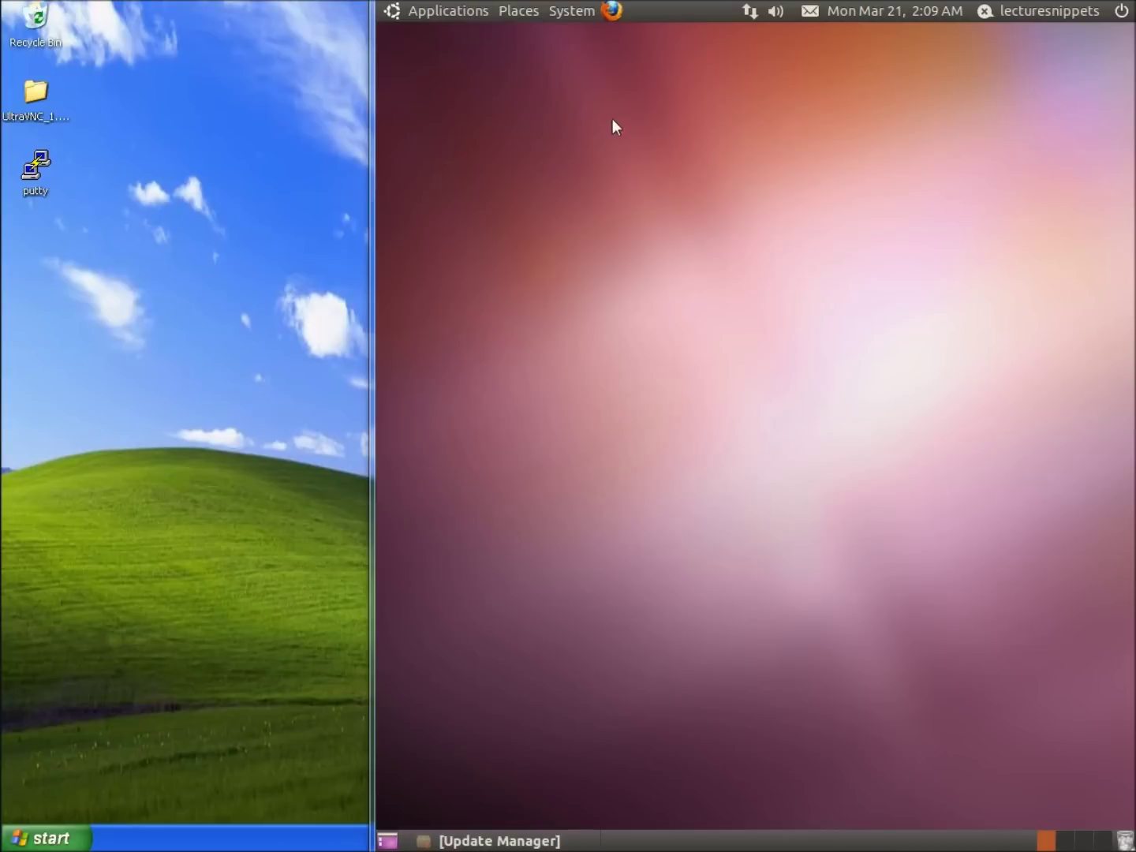
Step: Launch GNOME Terminal from Applications > Accessories and step back through the command history
left_click(448, 20)
mouse_move(520, 45)
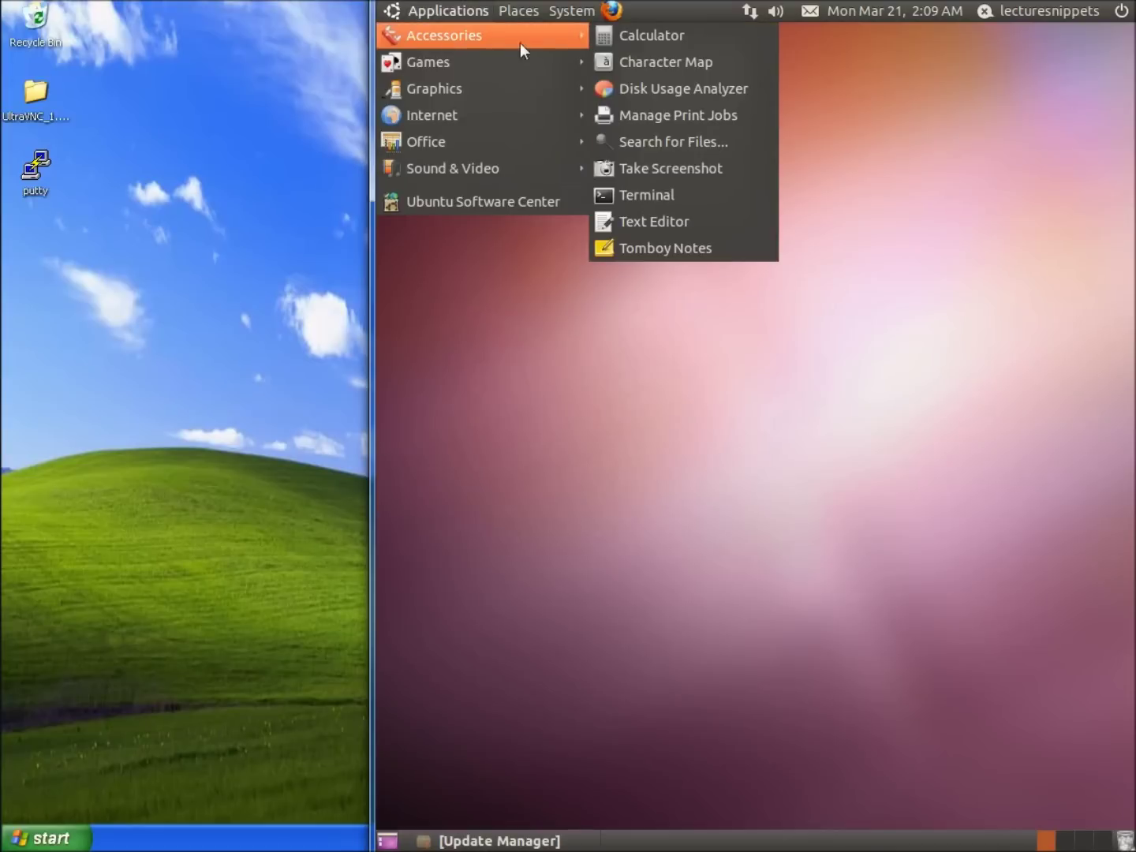
left_click(635, 201)
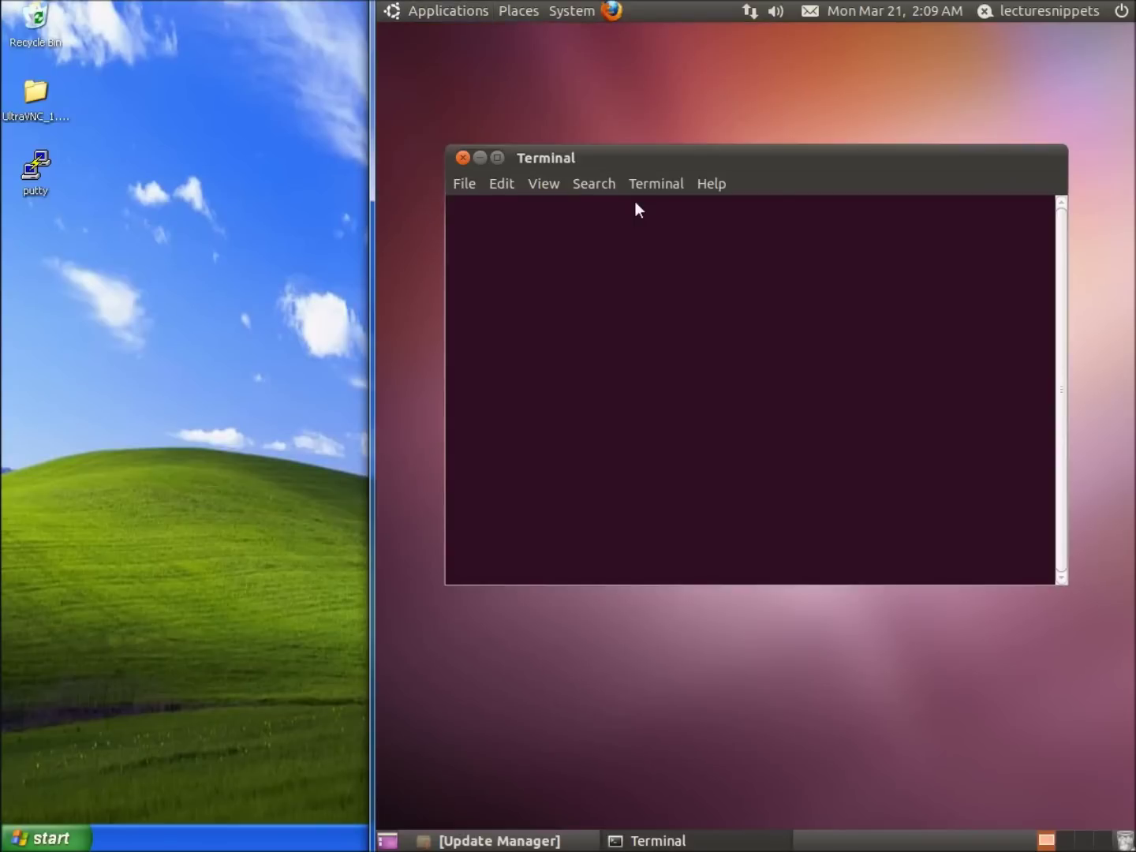
key("Up")
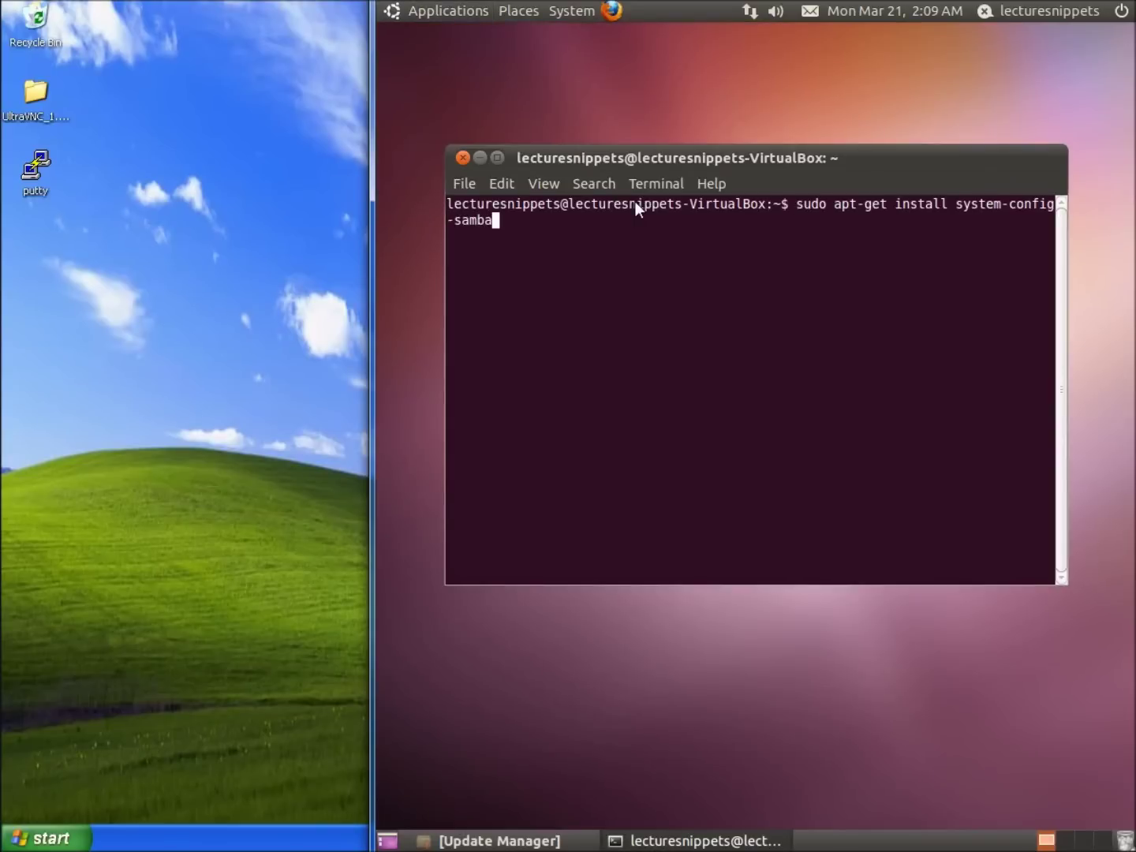
key("Up")
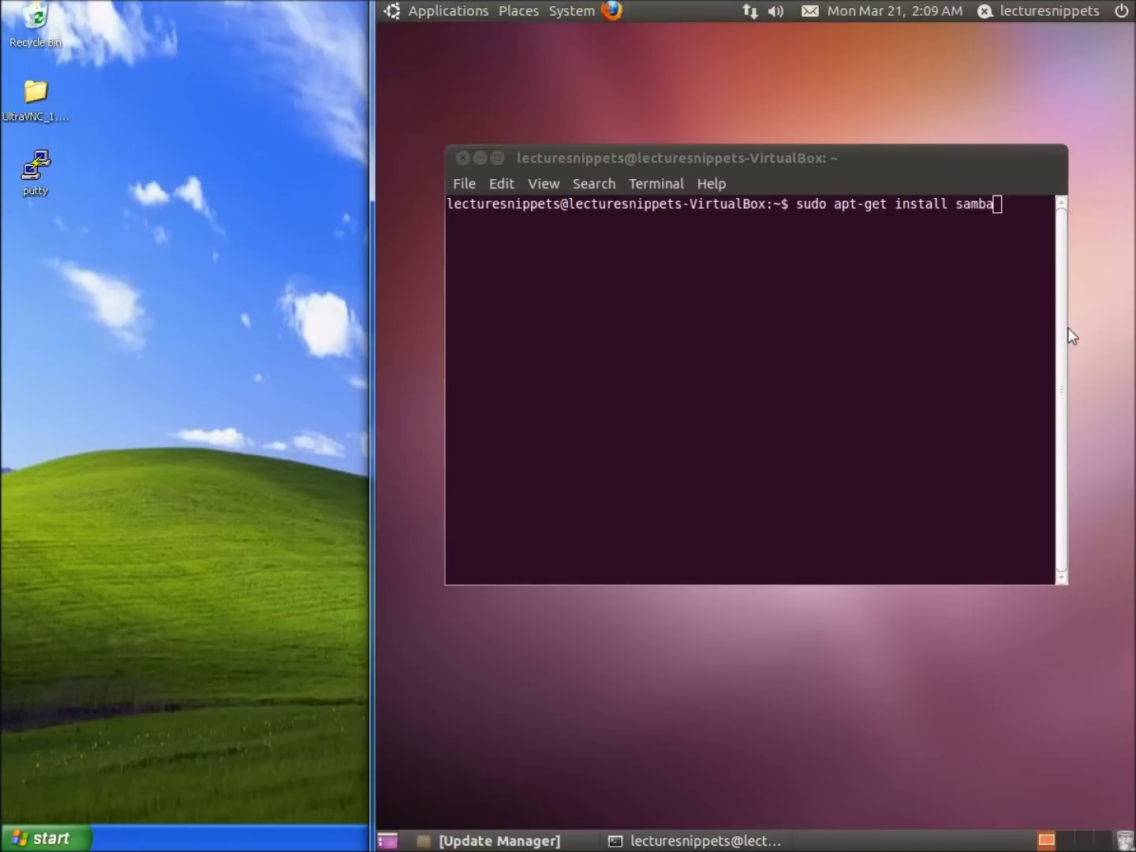
Step: Widen and reposition the terminal with 'sudo apt-get install system-config-samba' recalled, then minimize it
left_click_drag(1068, 328, 1122, 342)
key("Up")
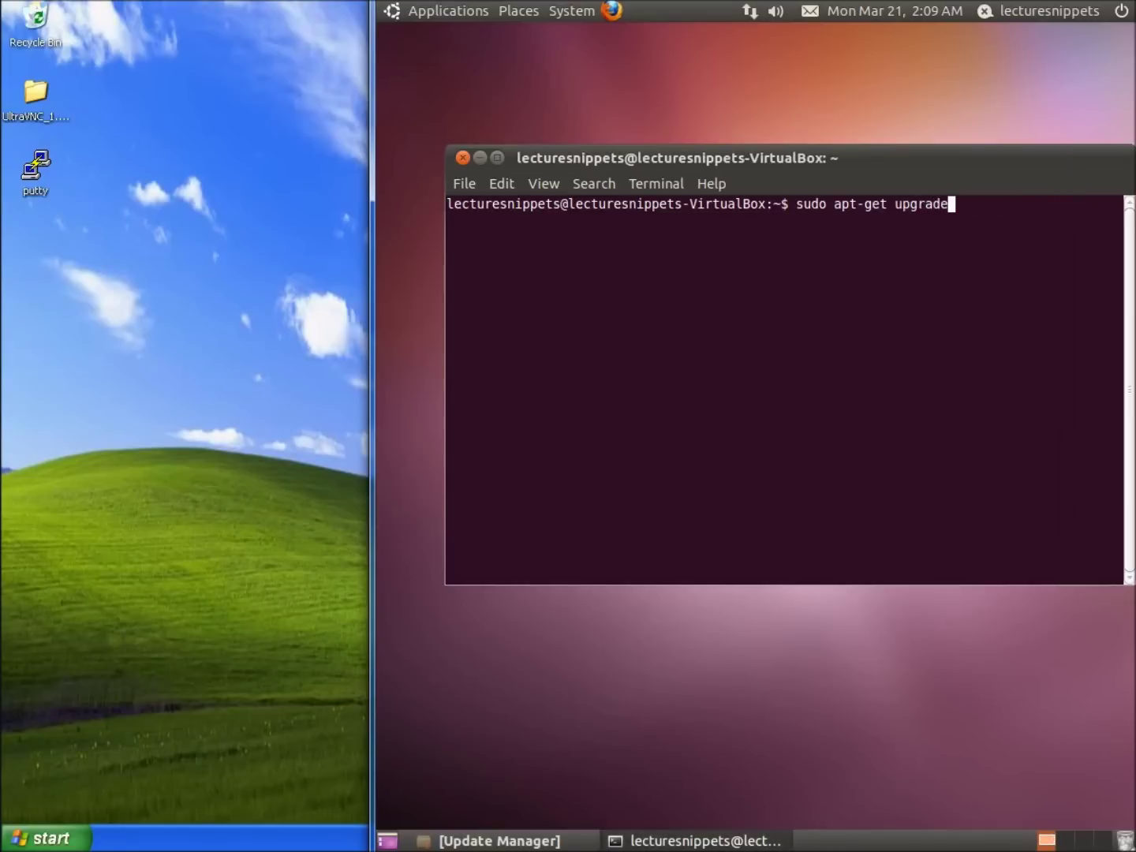
key("Up")
key("Up")
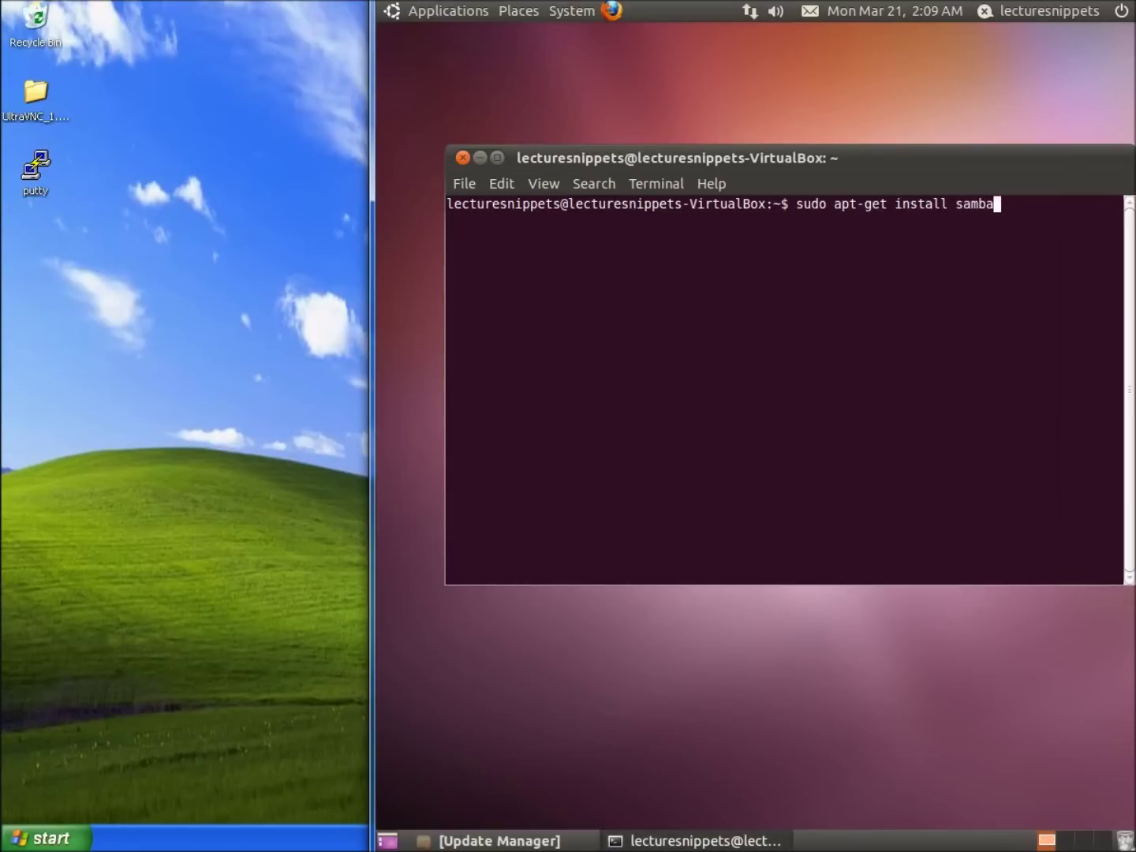
key("Down")
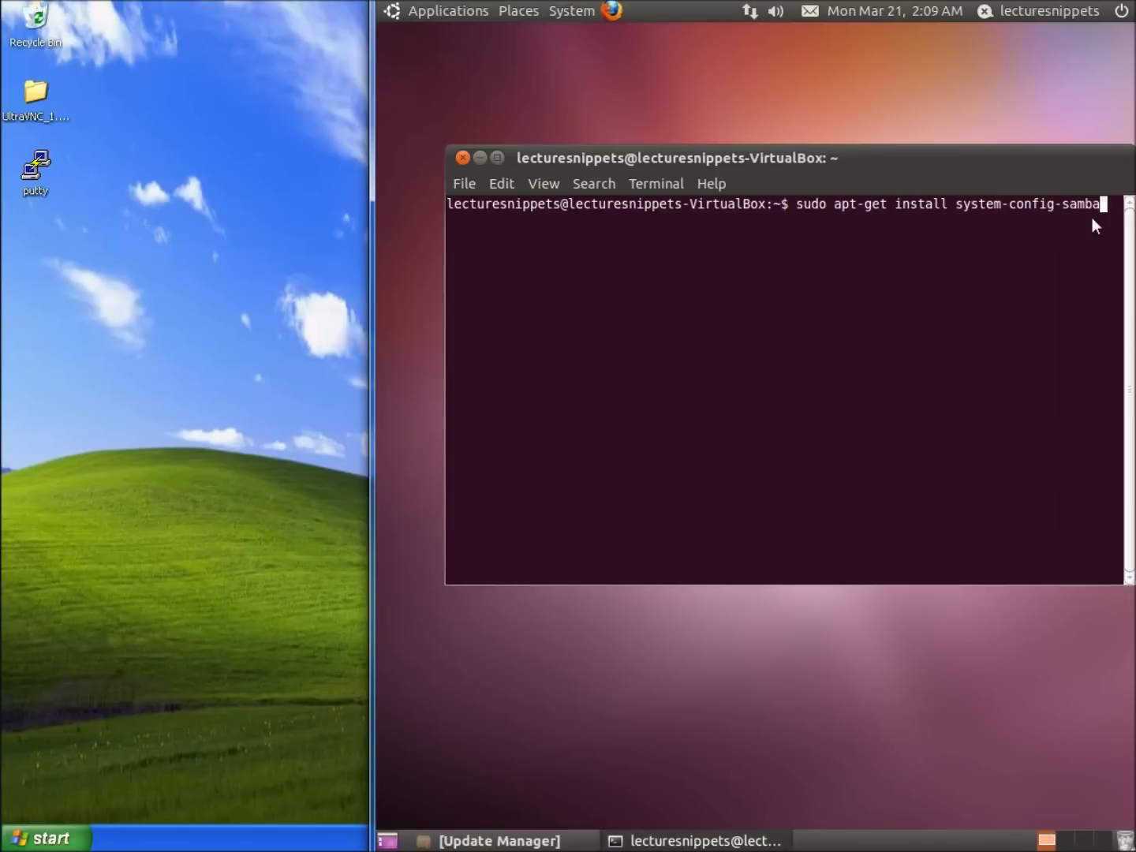
left_click_drag(576, 153, 519, 165)
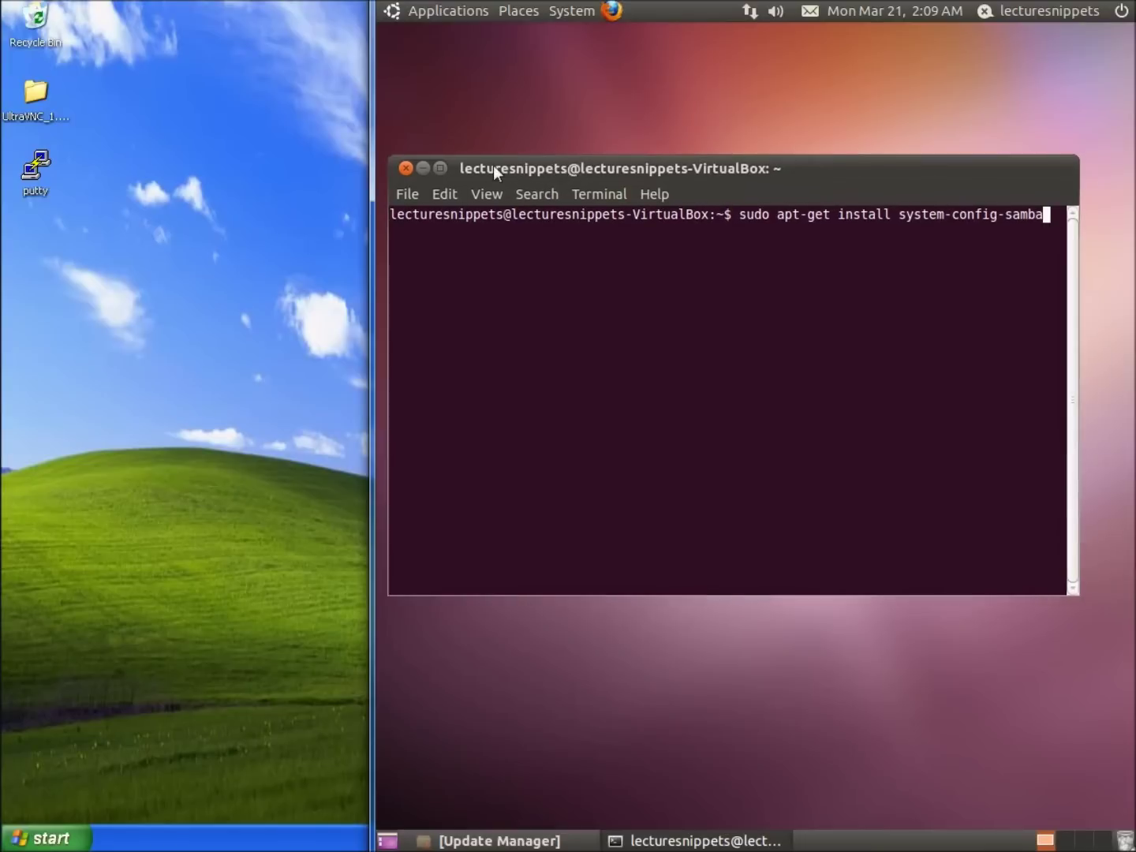
left_click(424, 167)
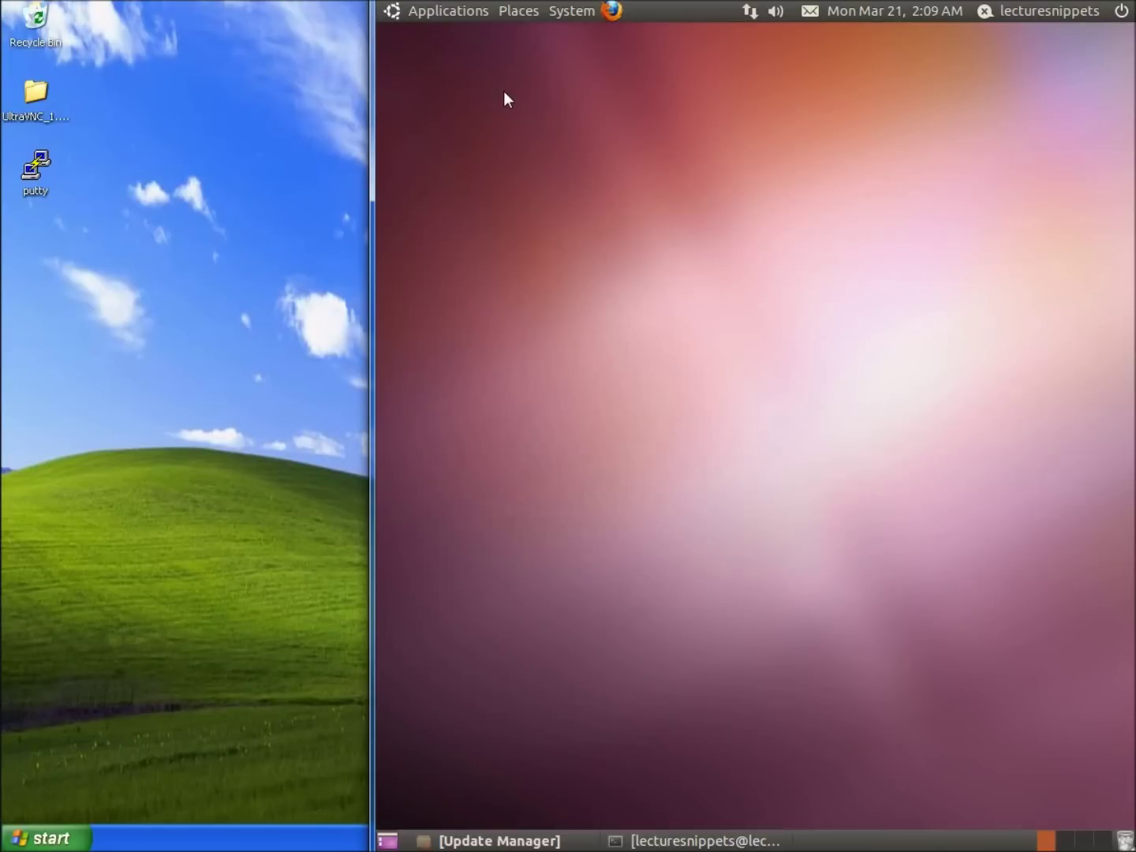
Step: Create a new folder named 'passwordshare' on the Ubuntu desktop
left_click(568, 13)
right_click(437, 74)
left_click(490, 84)
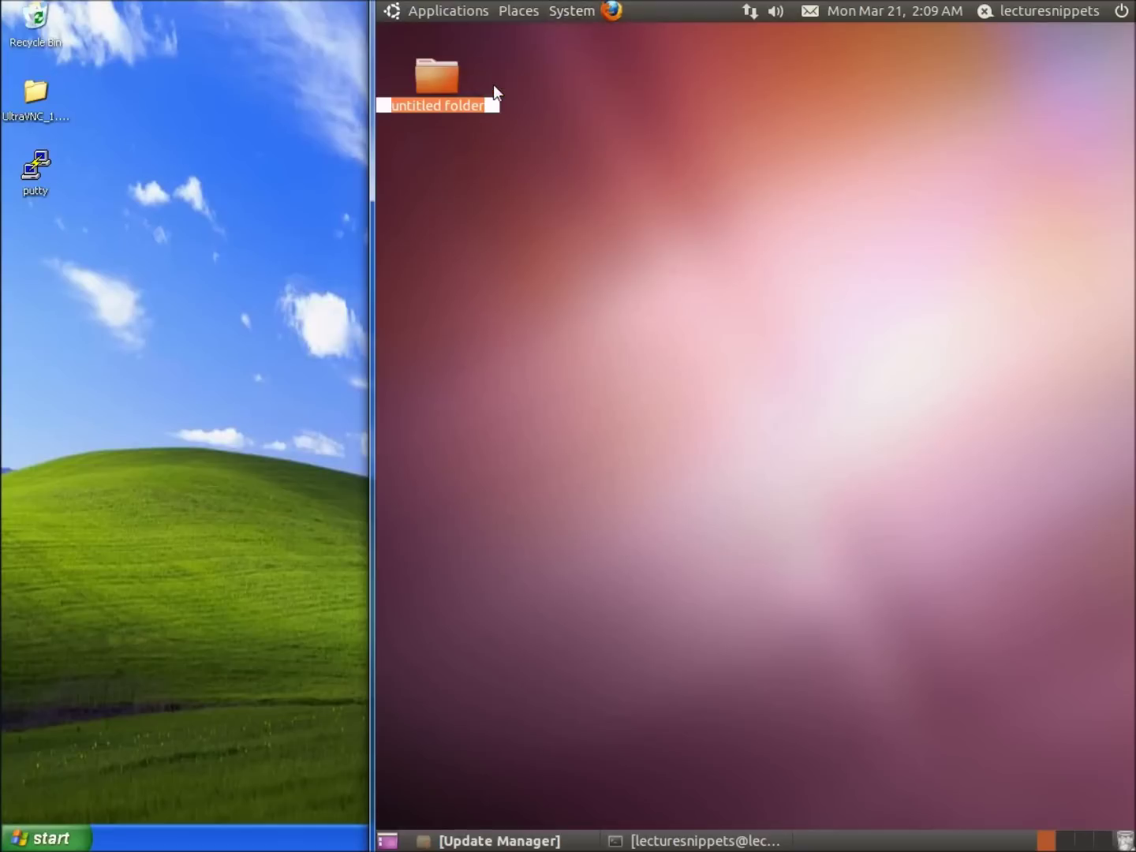
type("password")
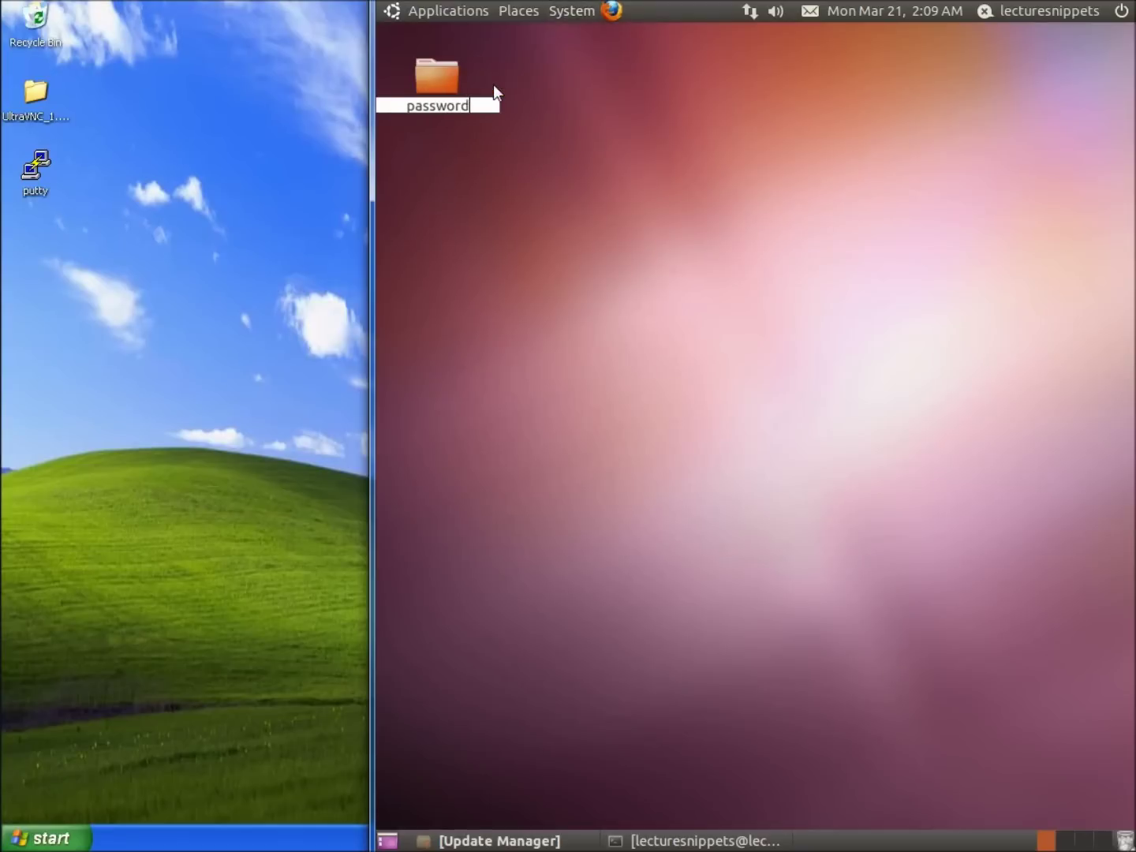
type("share")
key("Return")
left_click(523, 85)
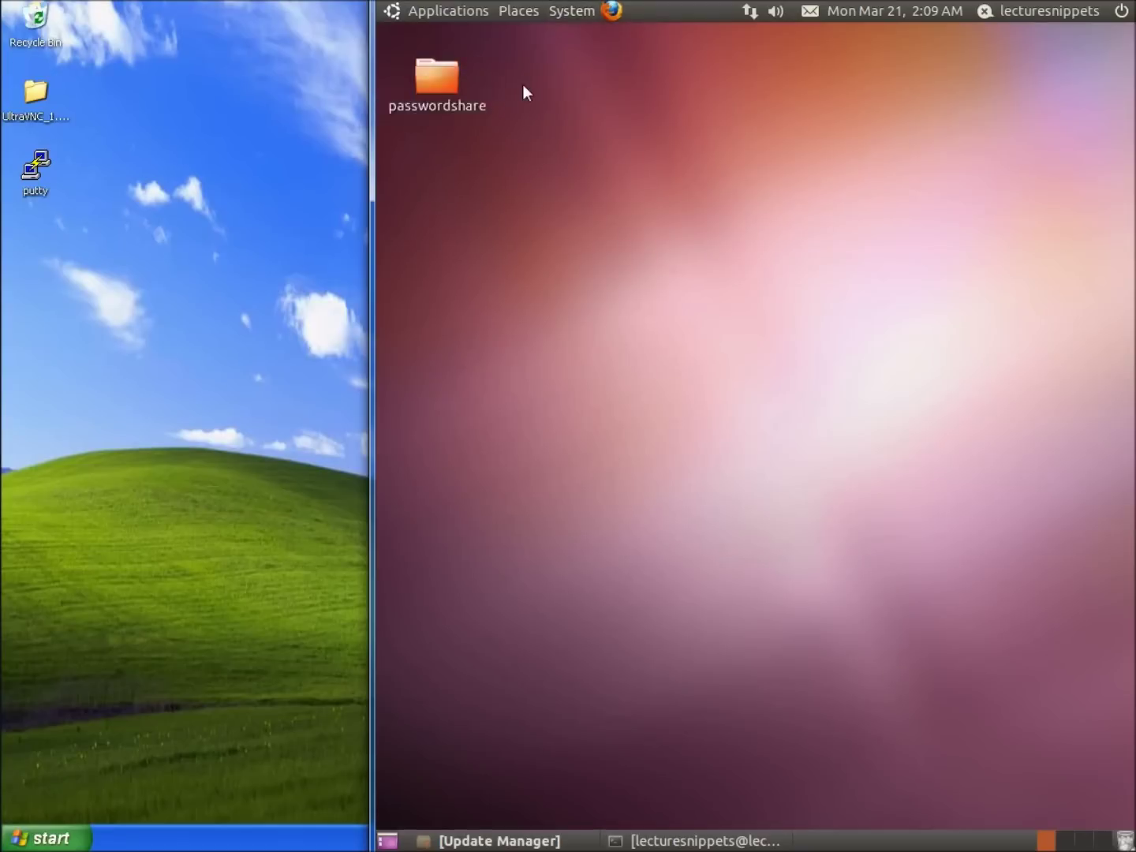
Step: Launch Samba Server Configuration from System > Administration, authenticating with the administrator password
left_click(582, 16)
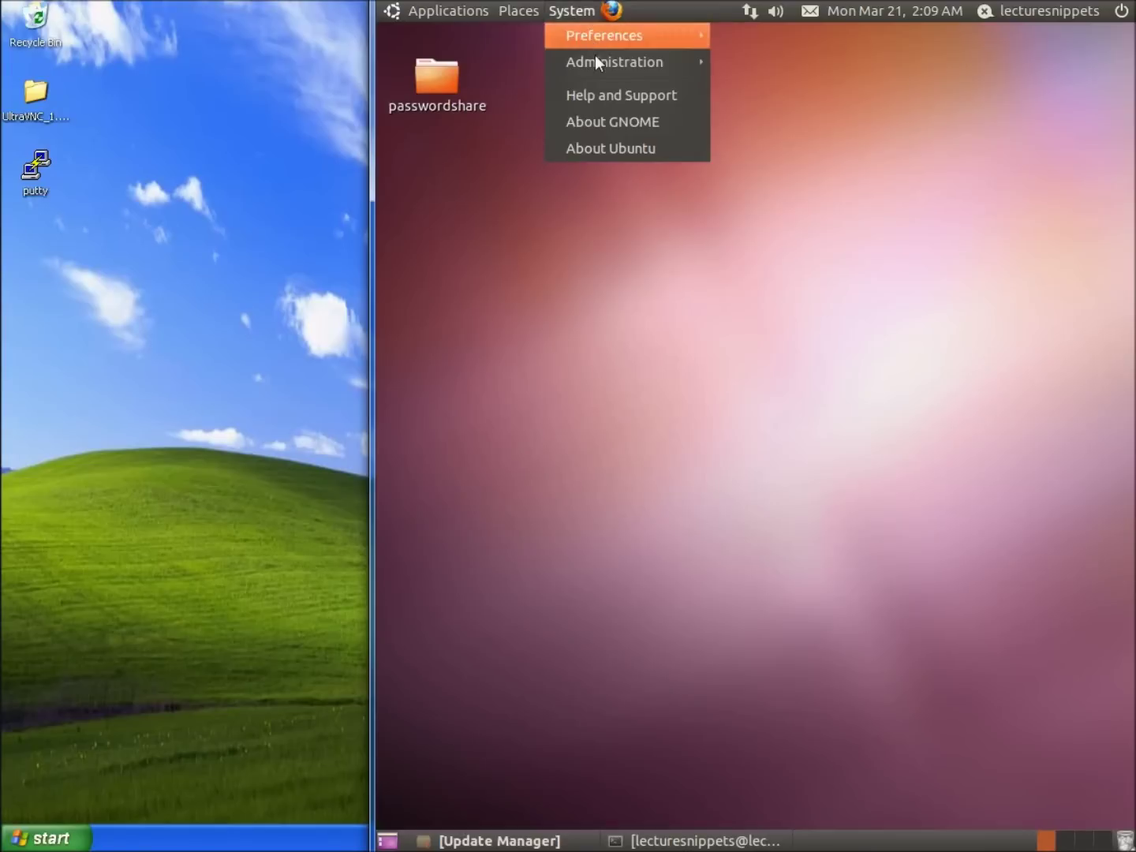
mouse_move(600, 66)
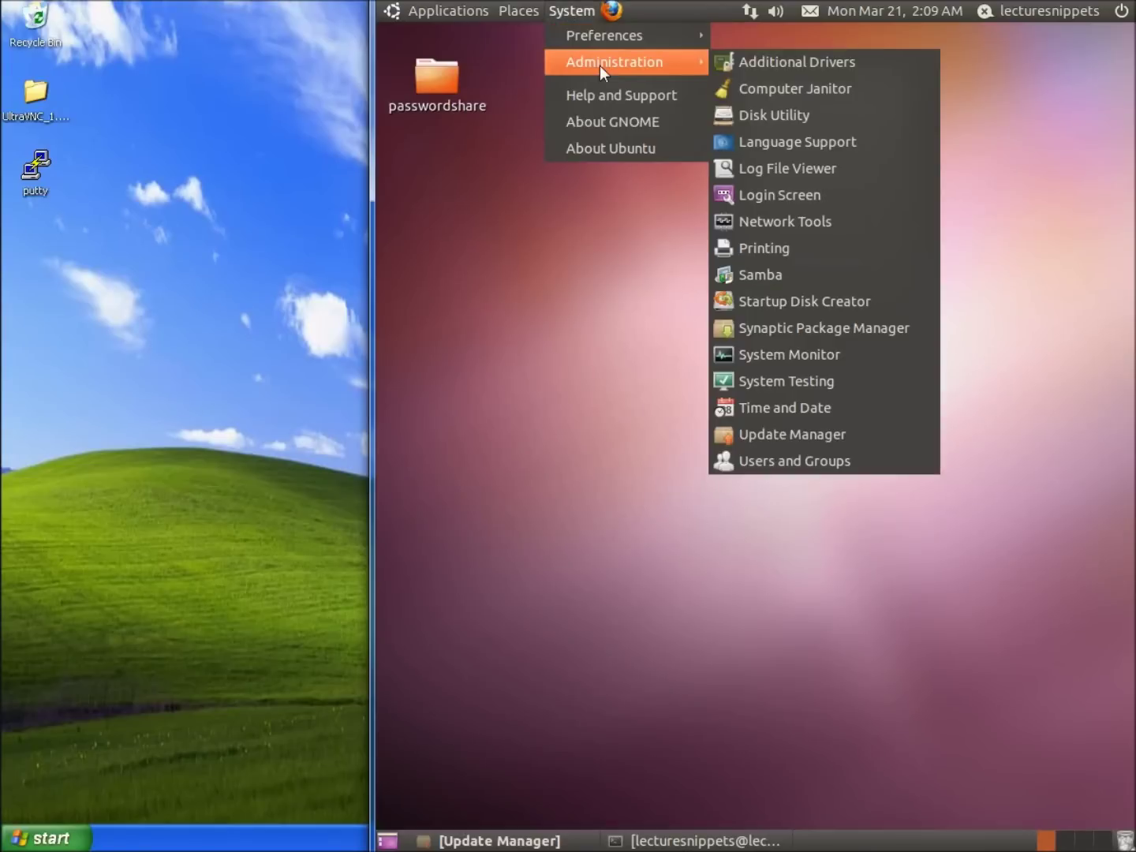
left_click(759, 277)
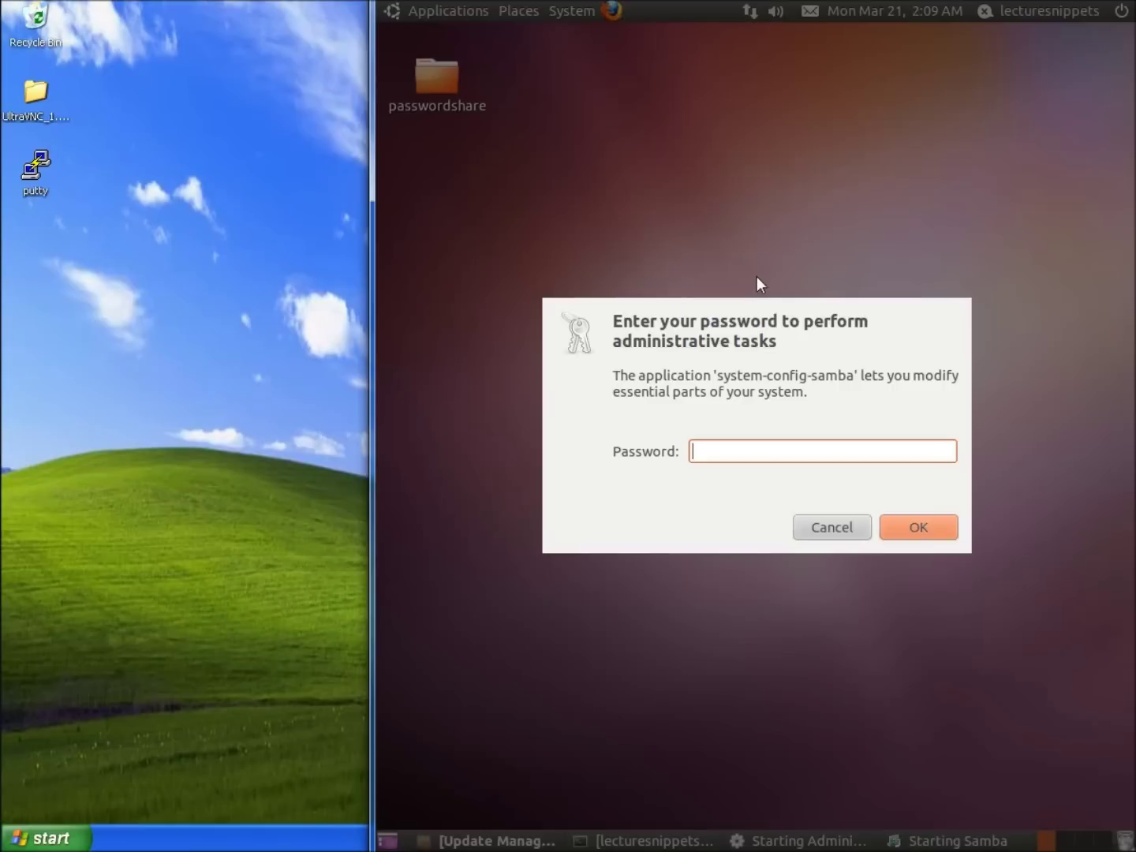
type("password")
key("Return")
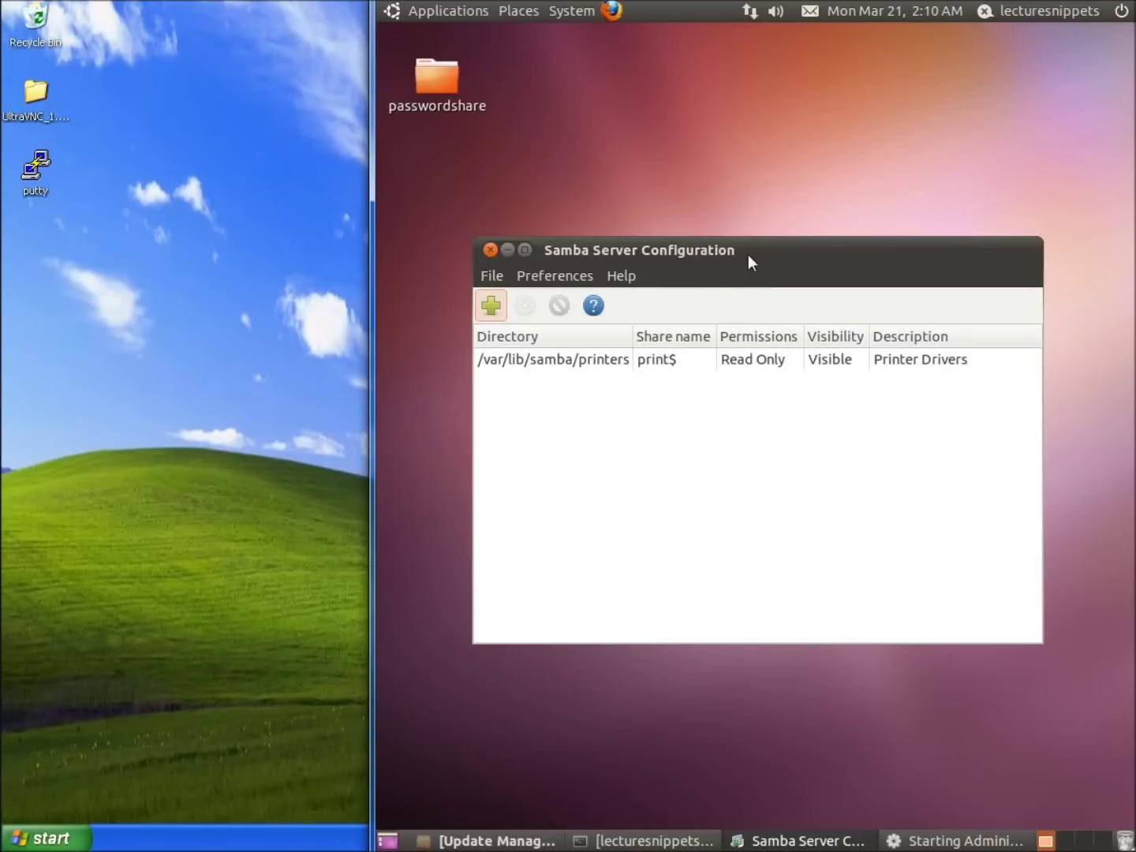
left_click_drag(754, 252, 758, 181)
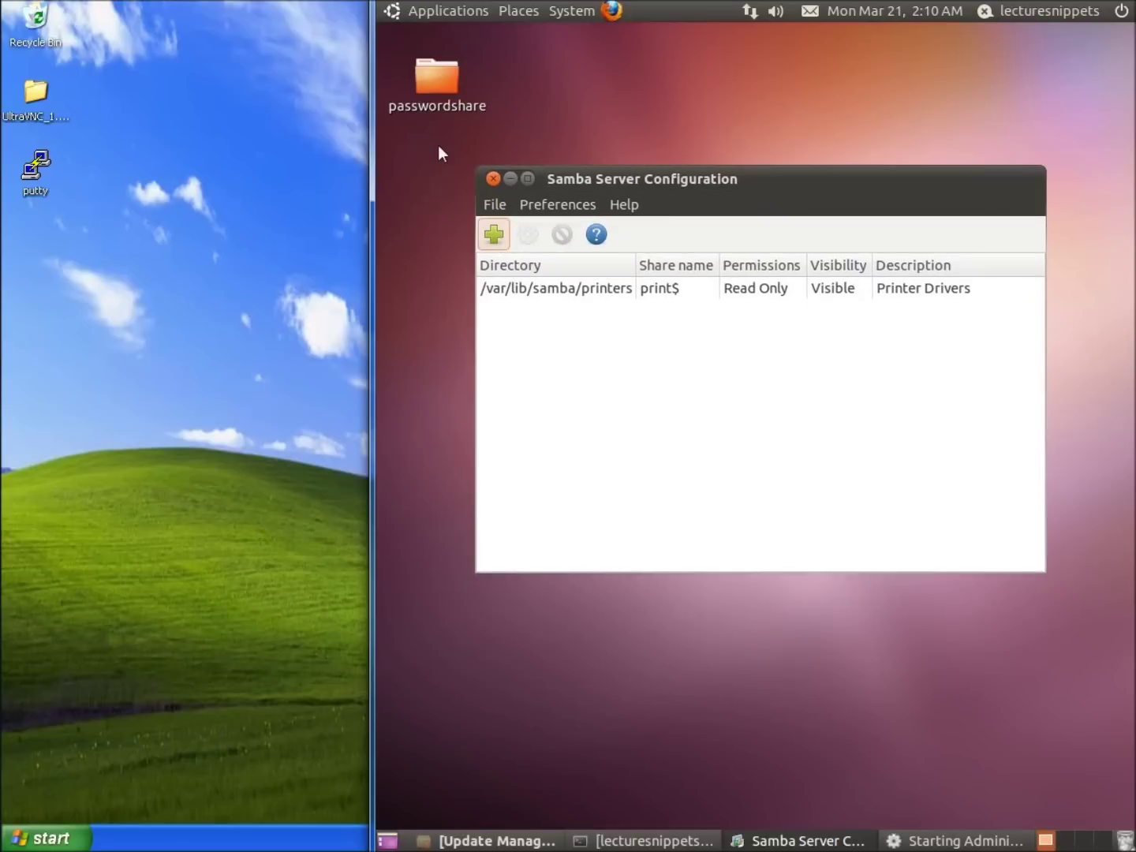
left_click(495, 237)
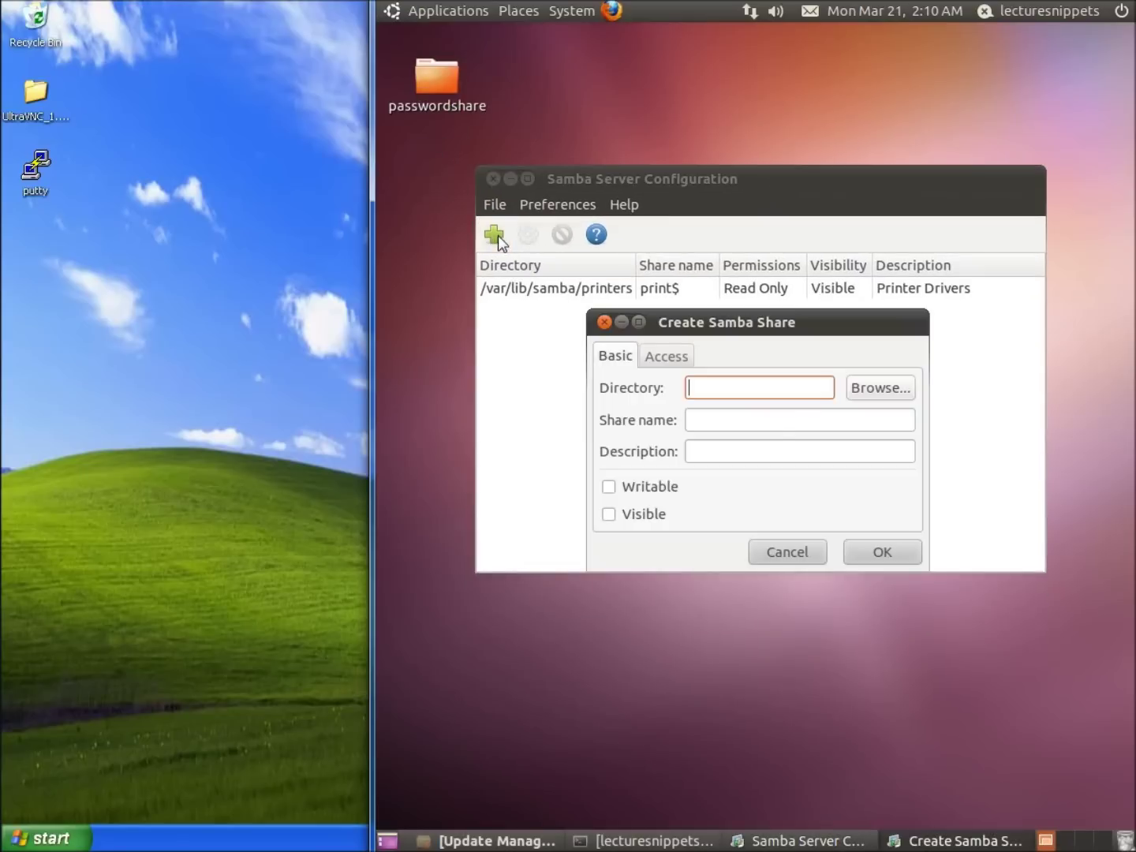
Step: Set the new share's directory to the Desktop's passwordshare folder
left_click(869, 389)
double_click(583, 272)
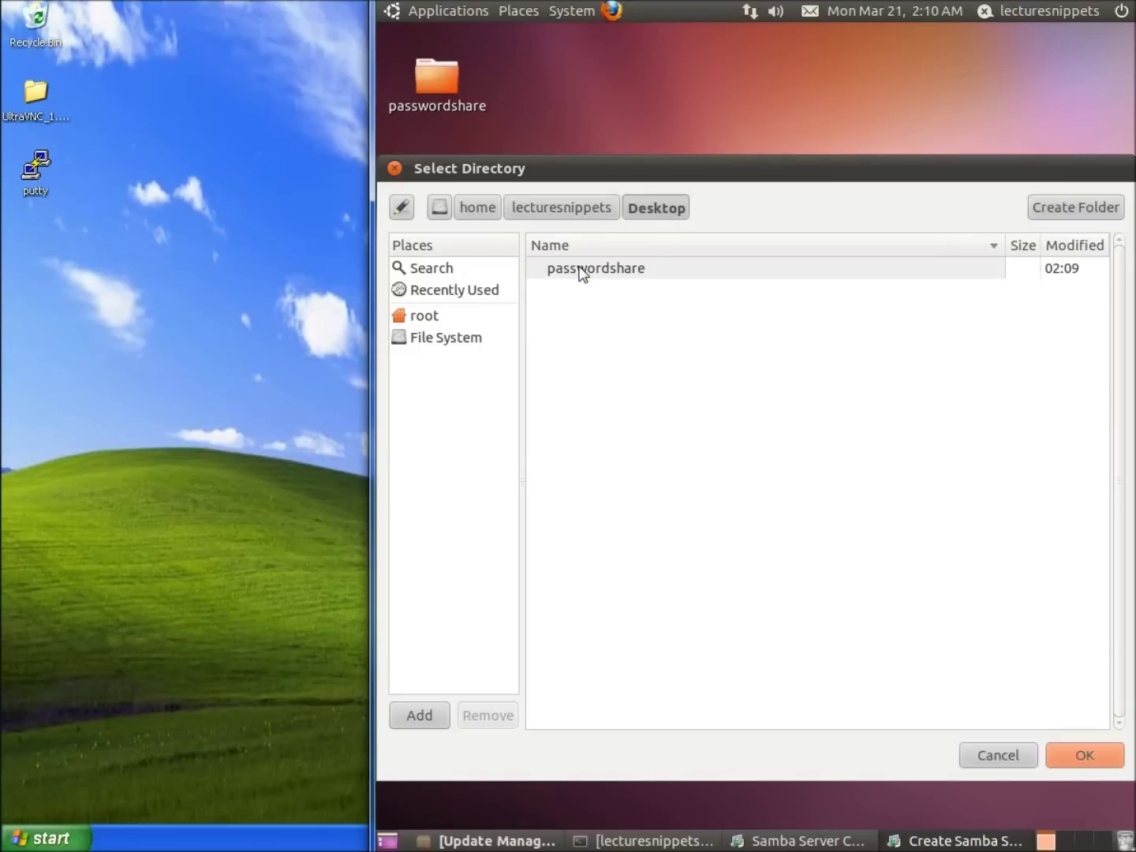
left_click(582, 273)
left_click(1080, 751)
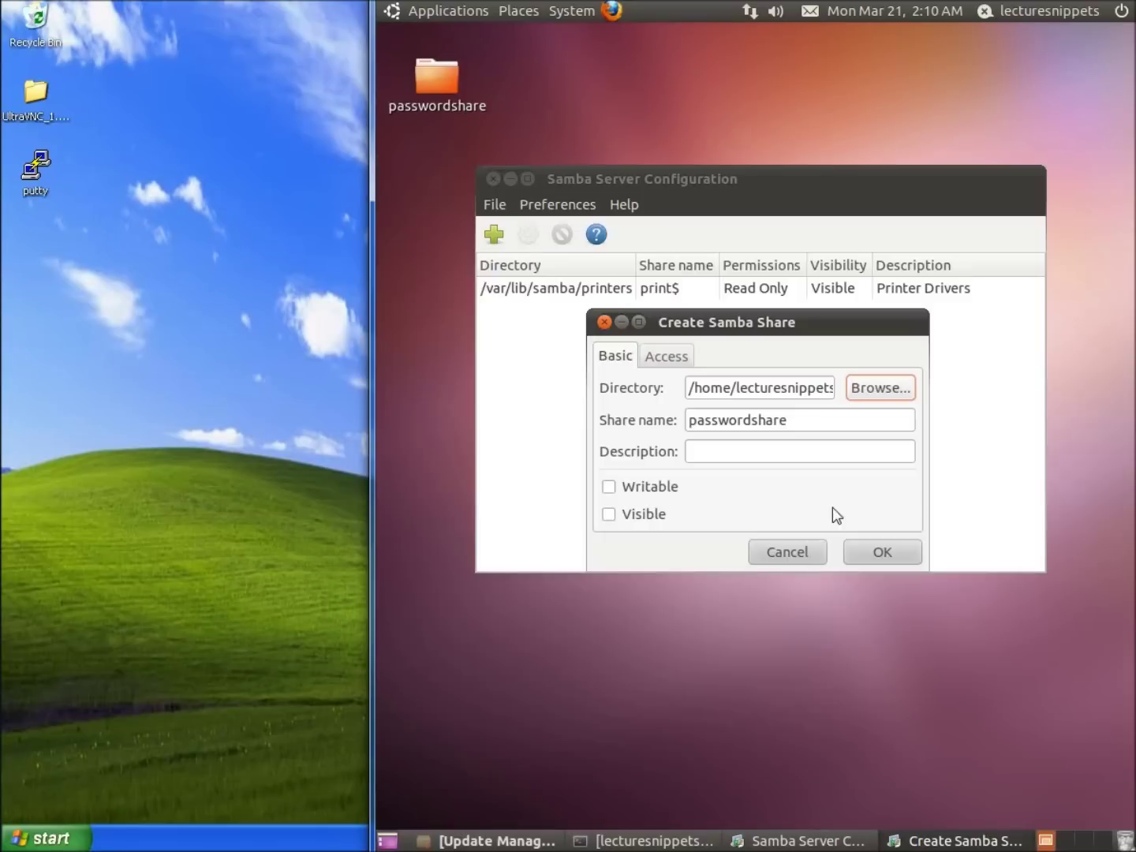
Step: Mark the share Writable and Visible and show its user Access settings
left_click(610, 488)
left_click(609, 515)
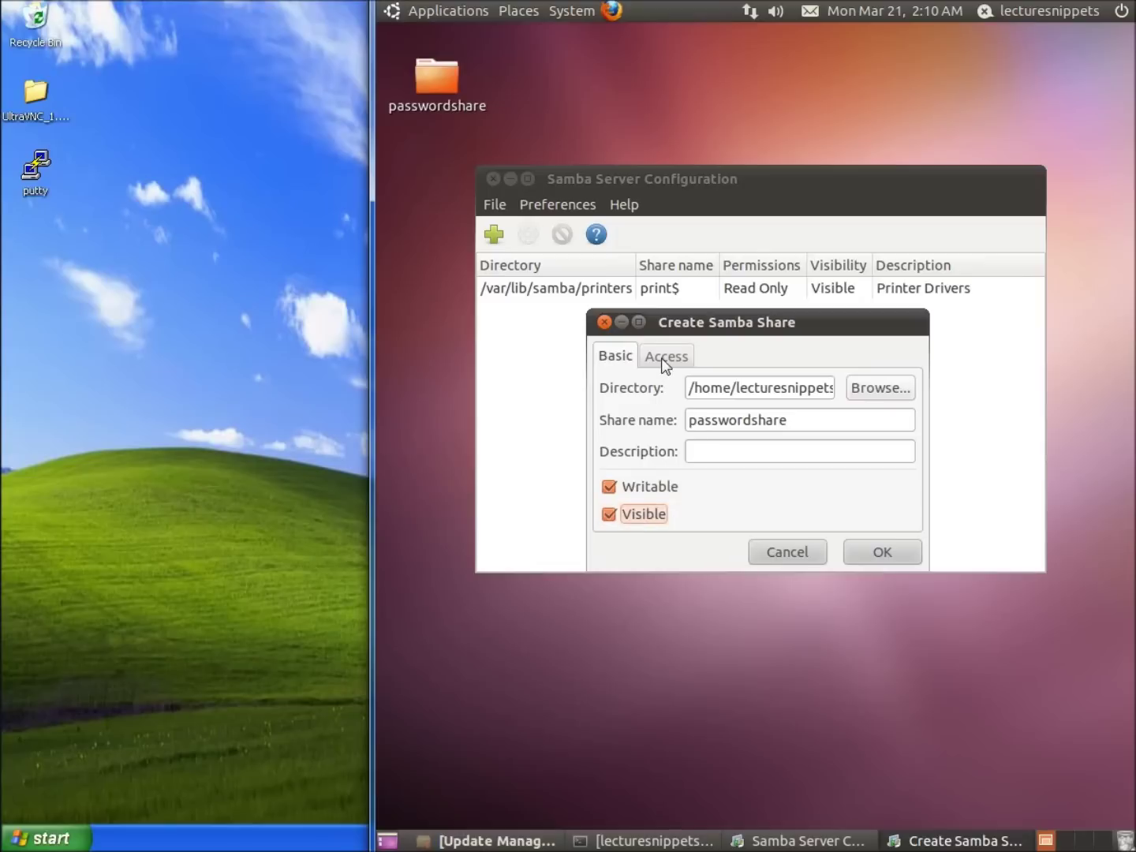
left_click(665, 359)
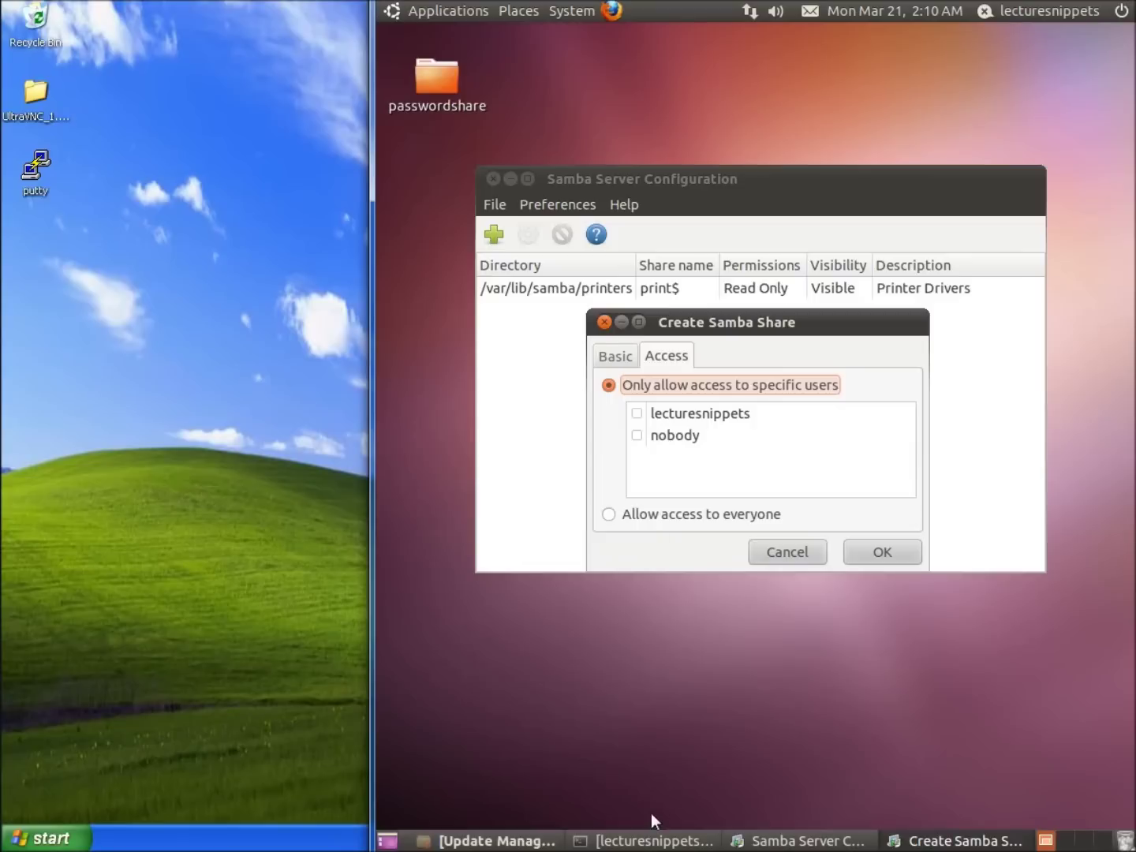
left_click(642, 839)
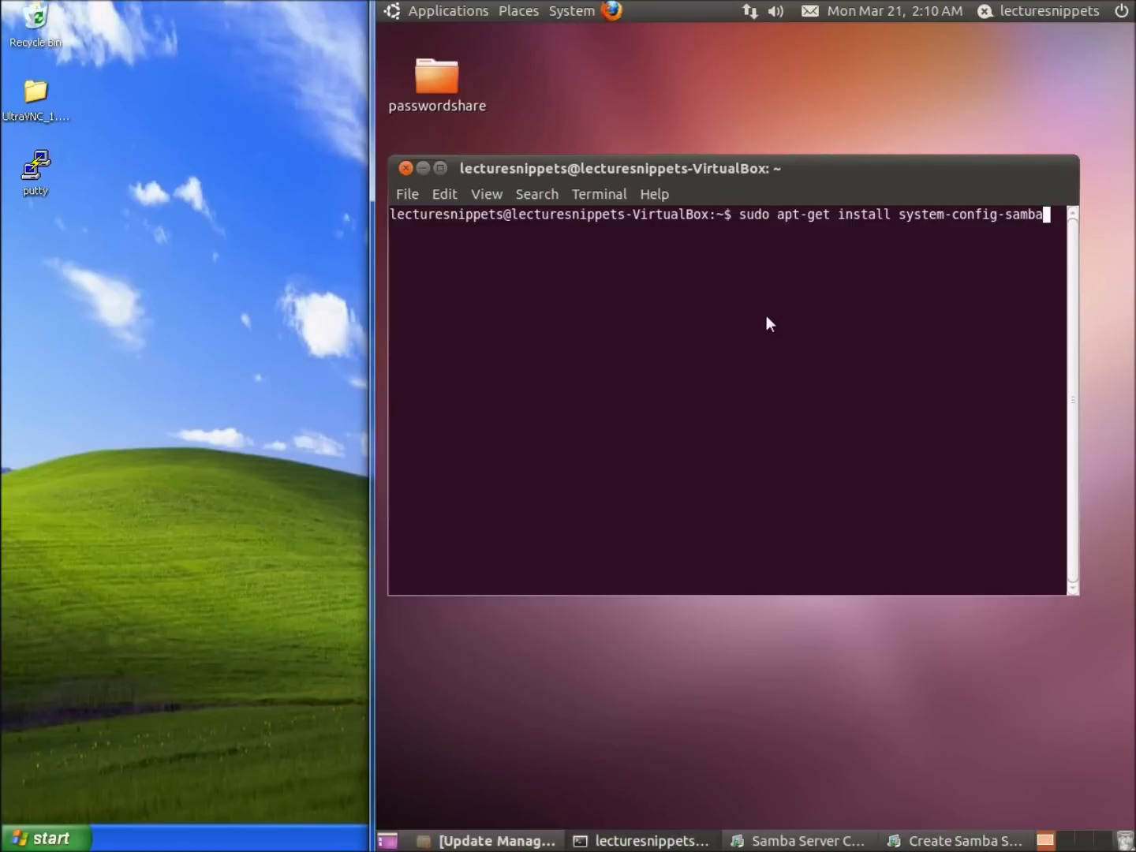
Step: Add the desktop's user account to Samba with 'sudo smbpasswd -a' and set its SMB password
key("Up")
key("Down")
key("Down")
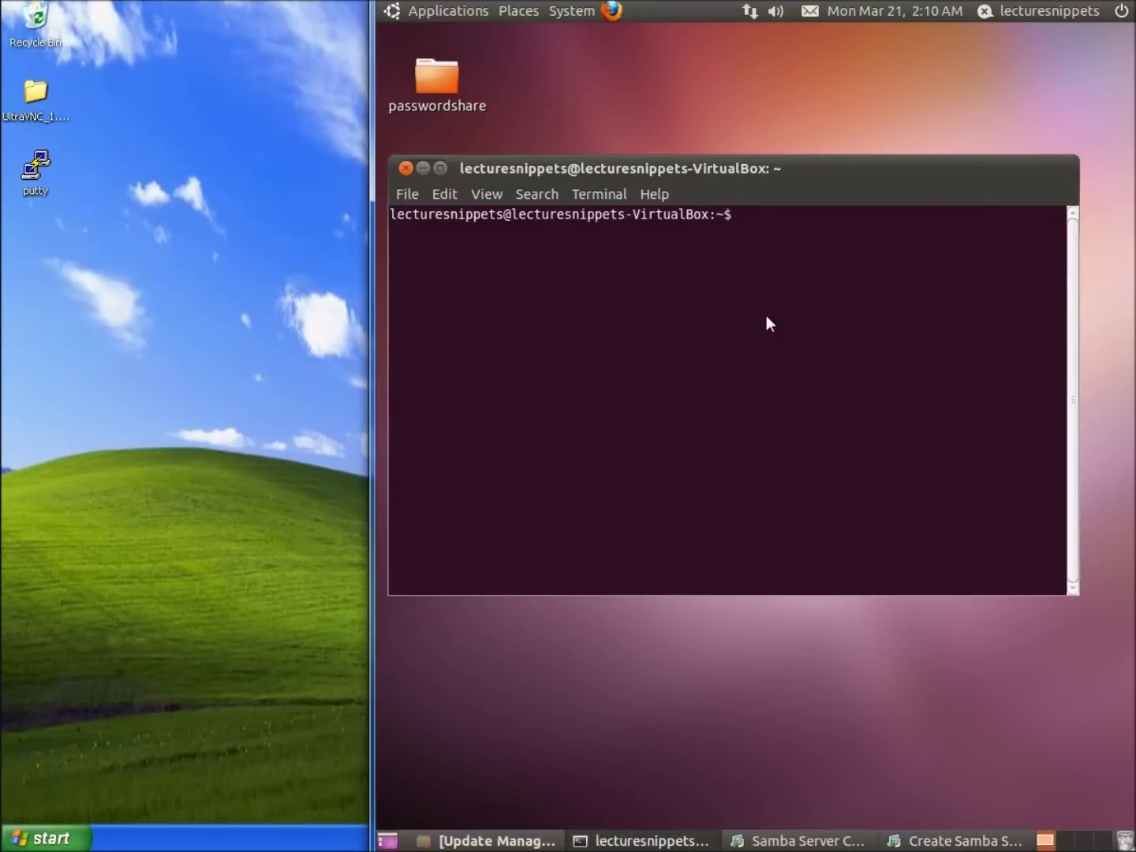
type("sudo smbpasswor")
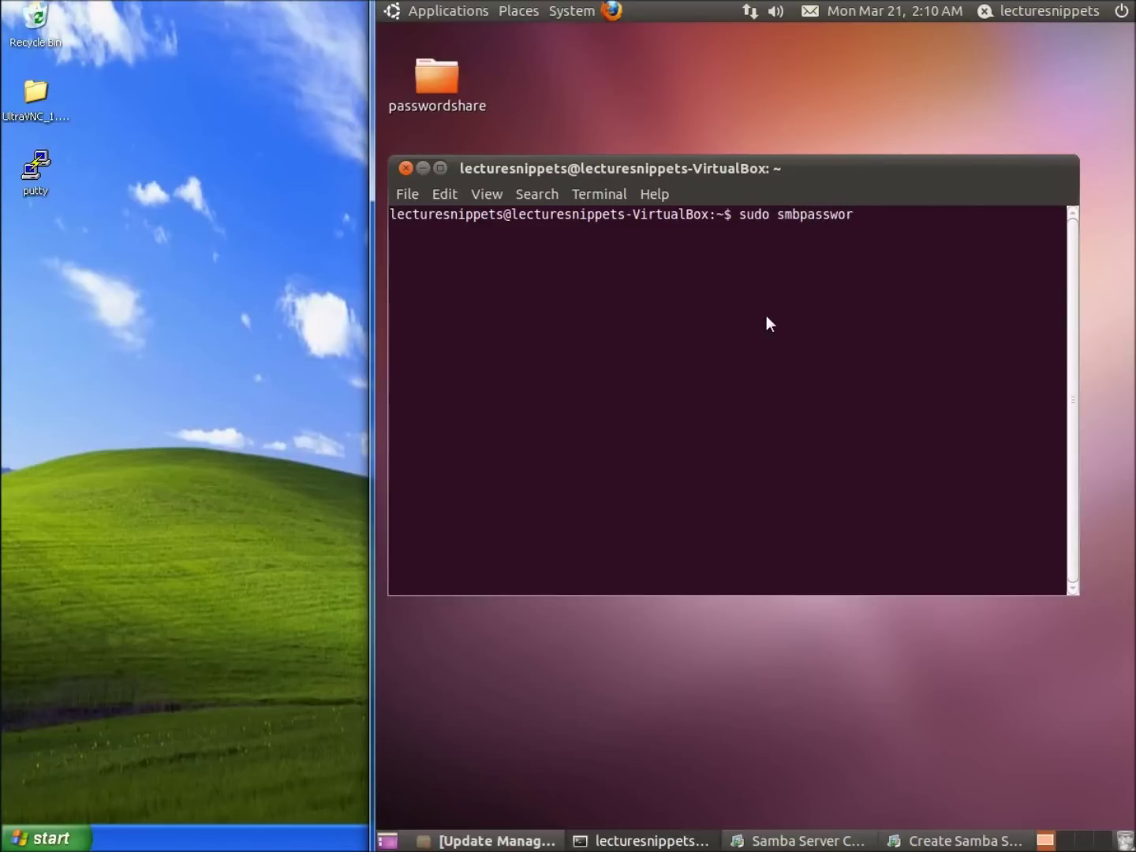
key("BackSpace")
key("BackSpace")
type("d -a")
left_click_drag(808, 174, 785, 490)
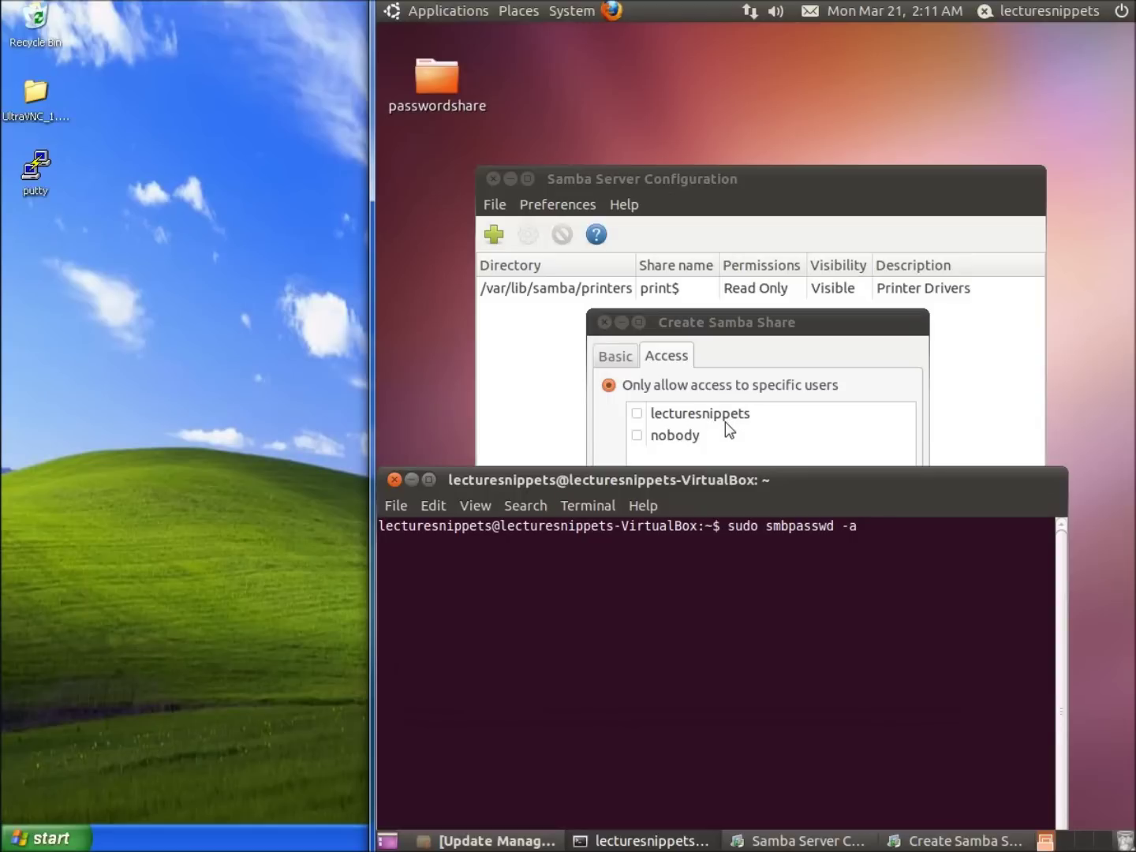
type("lecturesnippets")
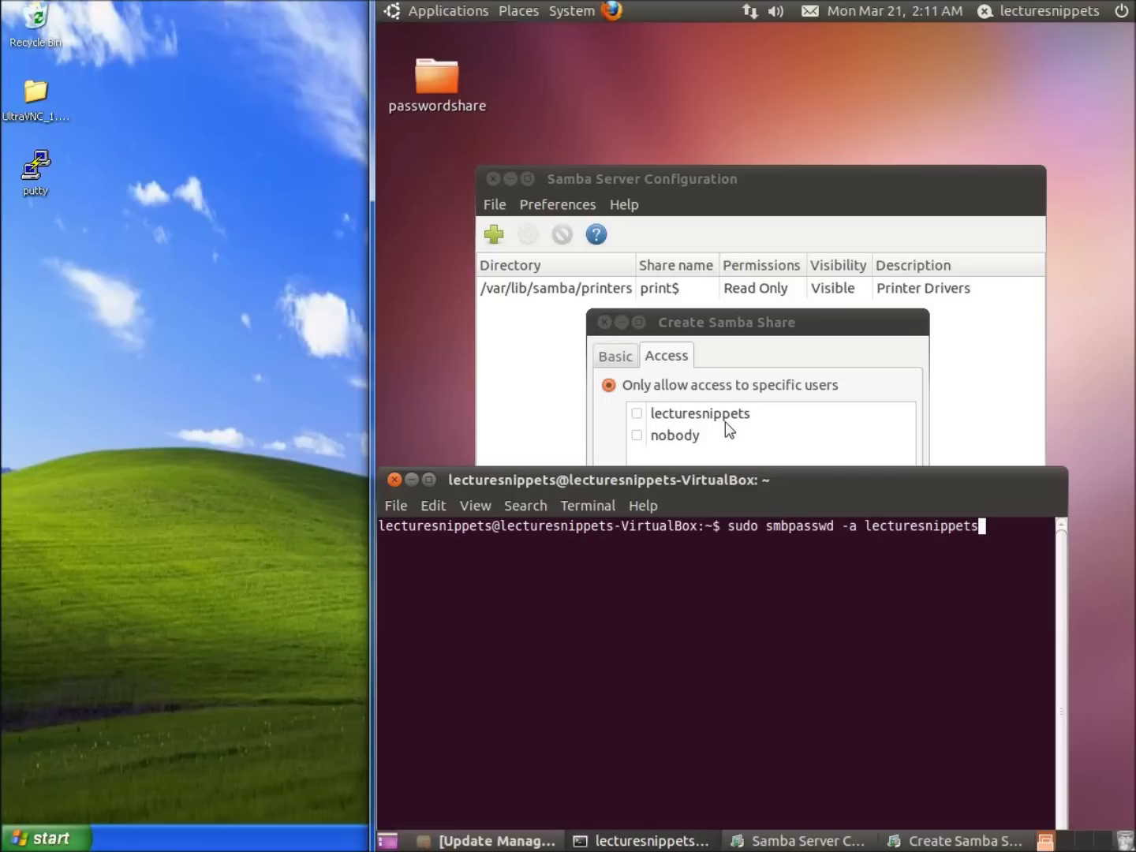
key("Return")
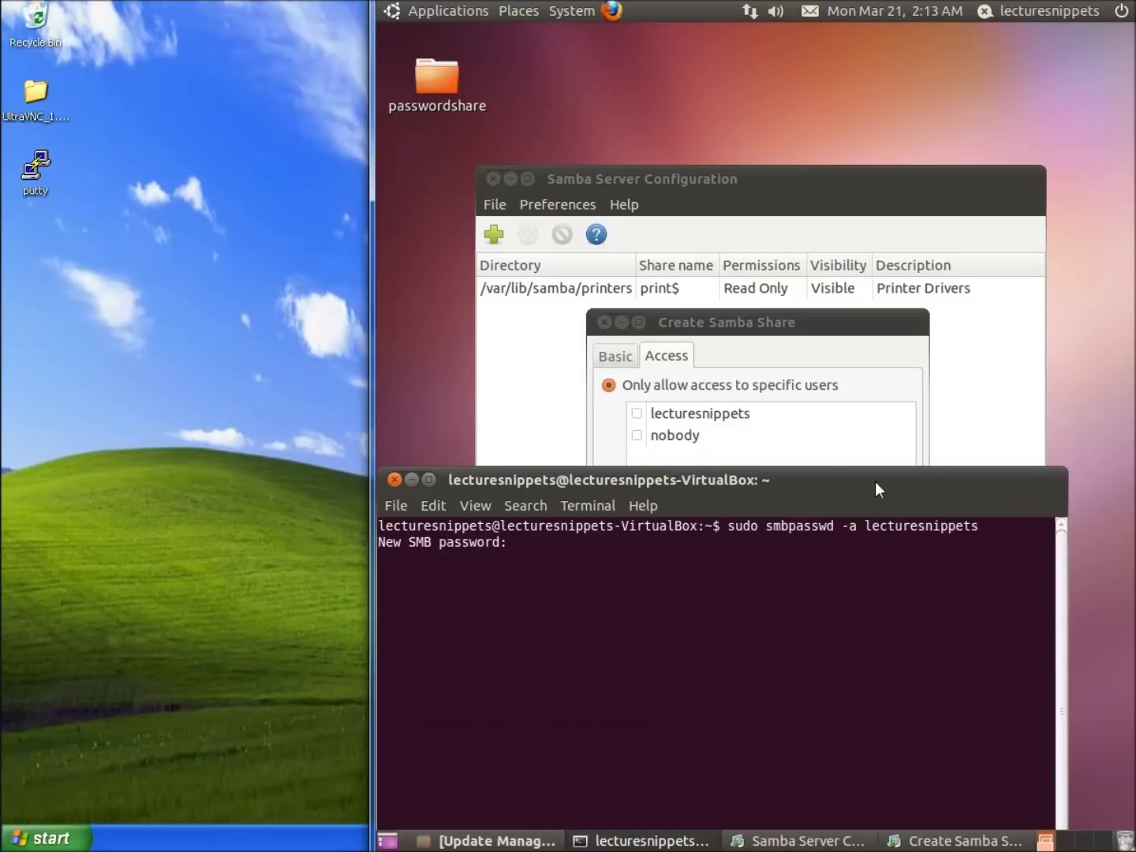
key("Return")
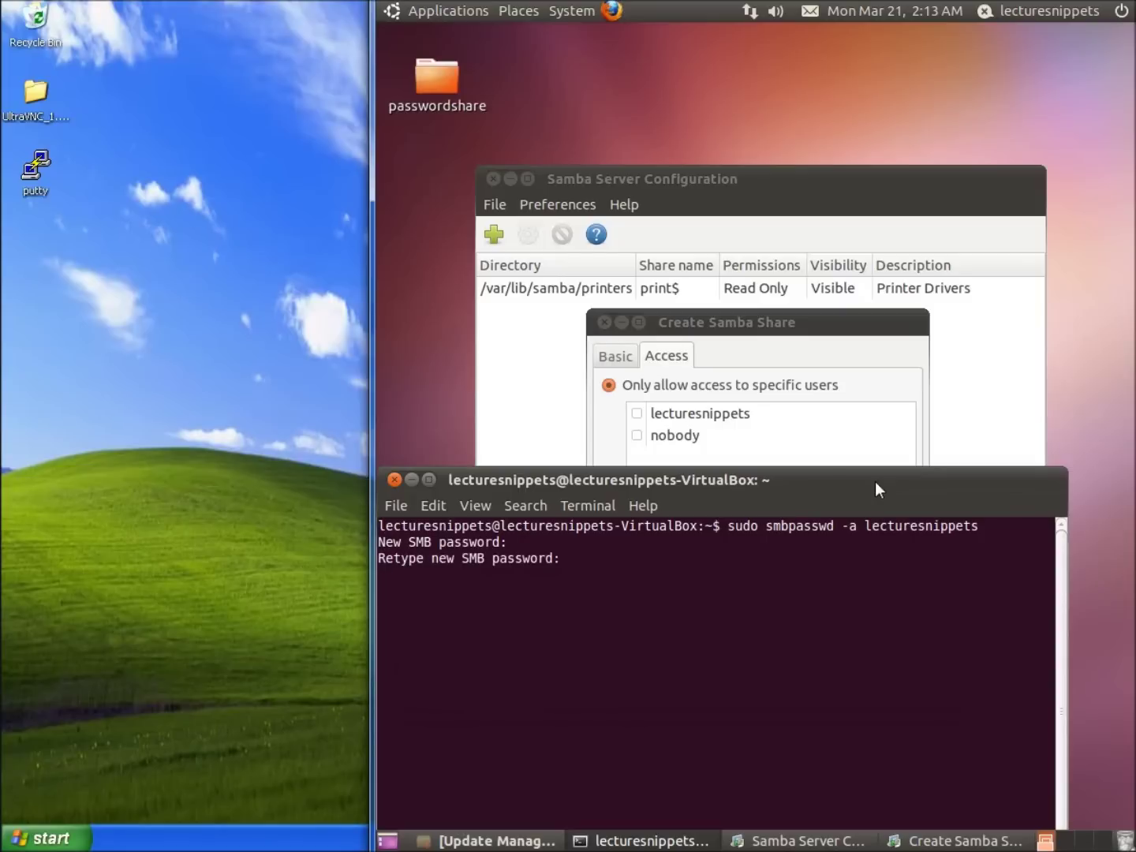
key("Return")
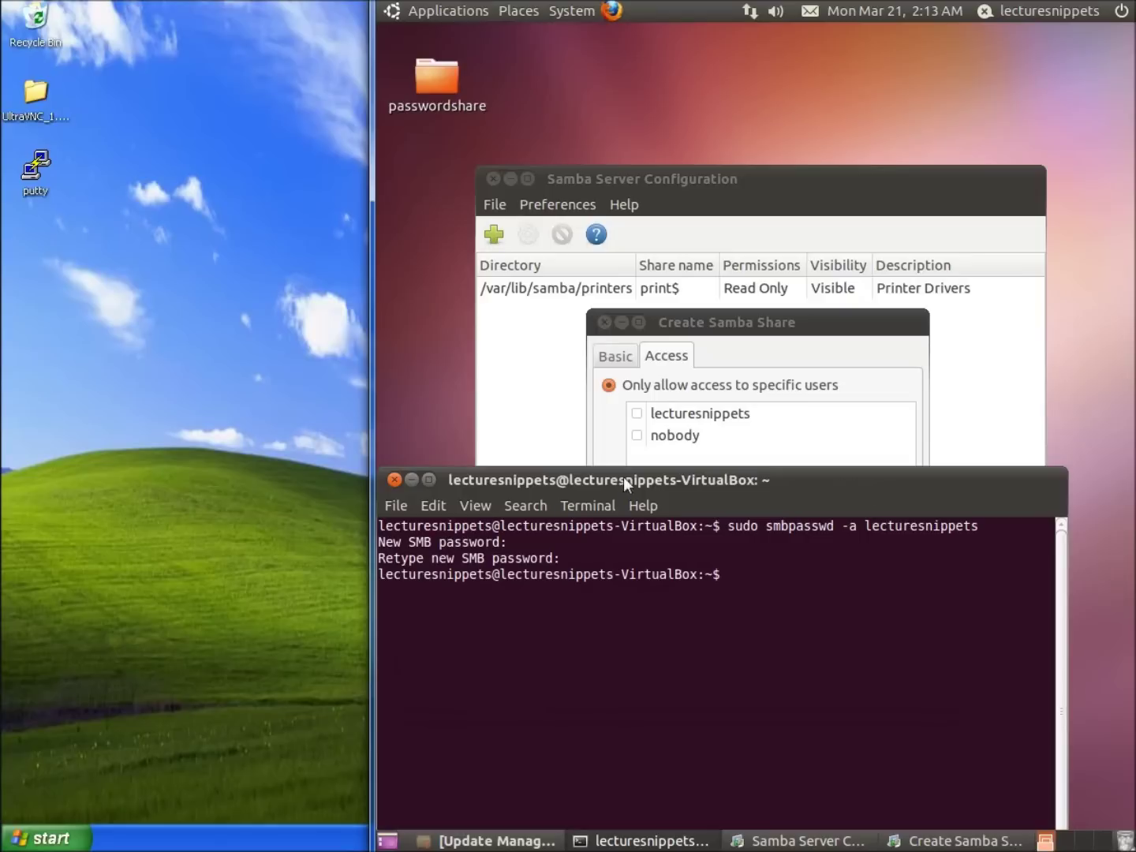
Step: Grant the desktop user access to the passwordshare share and confirm creating it
left_click(394, 479)
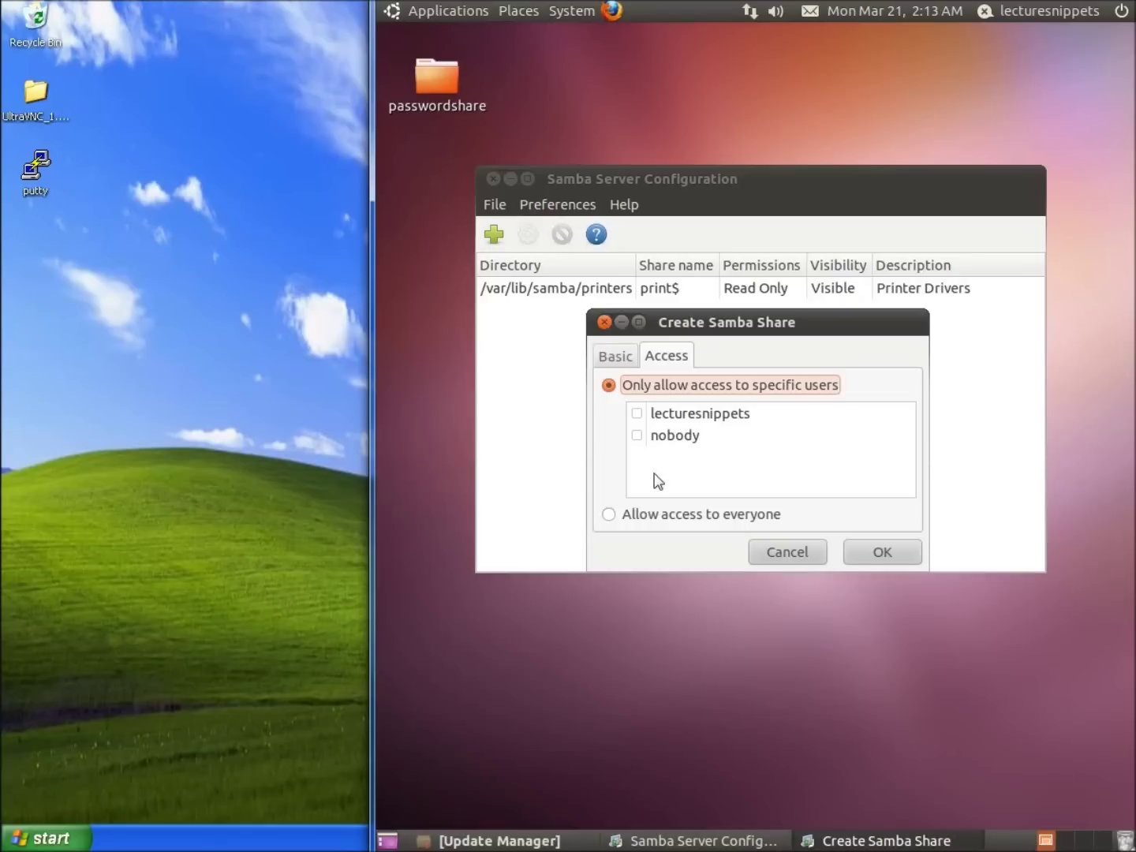
left_click(637, 414)
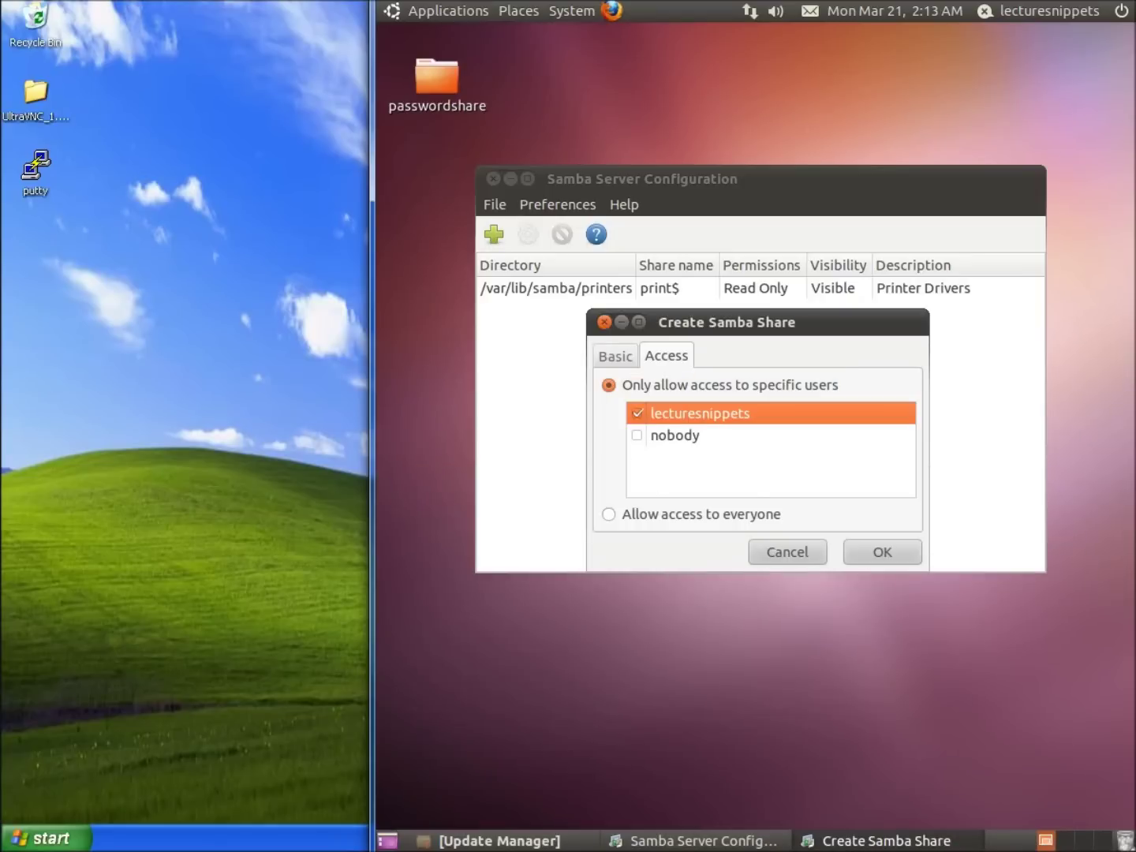
left_click(882, 553)
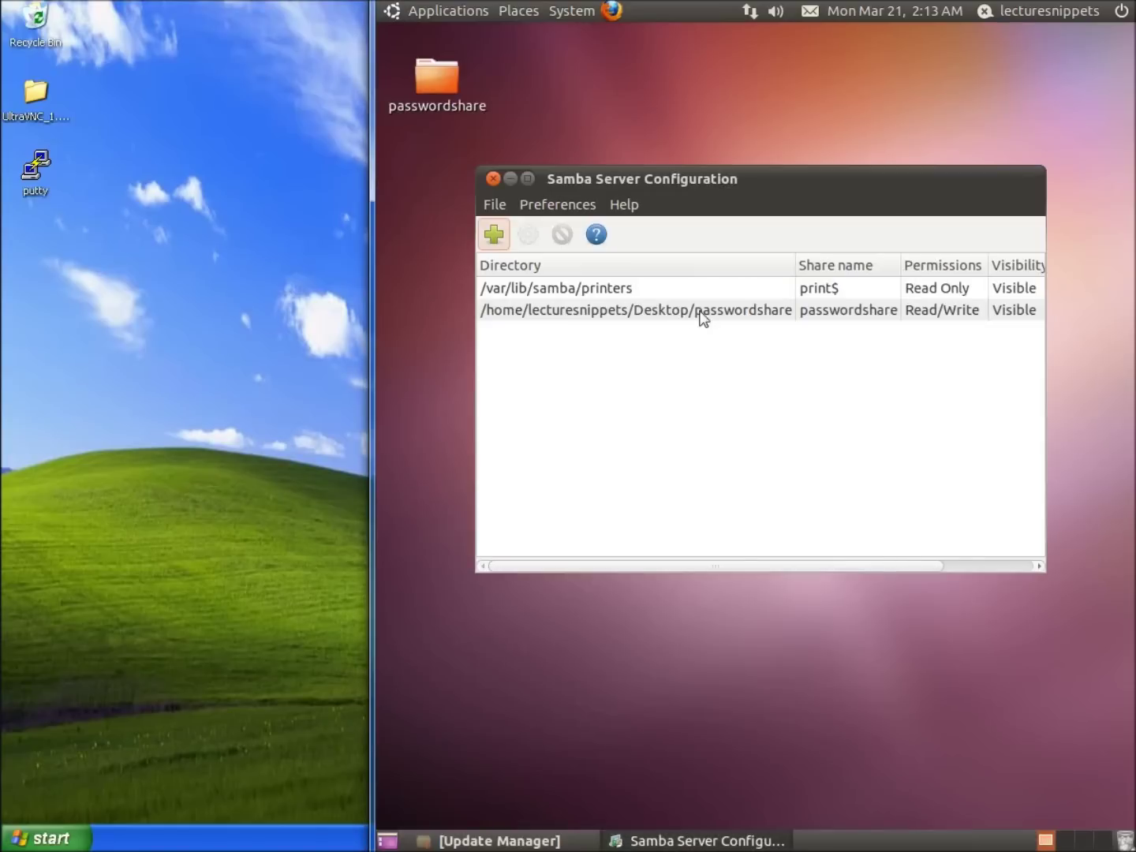
left_click(443, 89)
Step: Enable 'Share this folder' and 'Allow others to create and delete files' in passwordshare's Properties
right_click(442, 89)
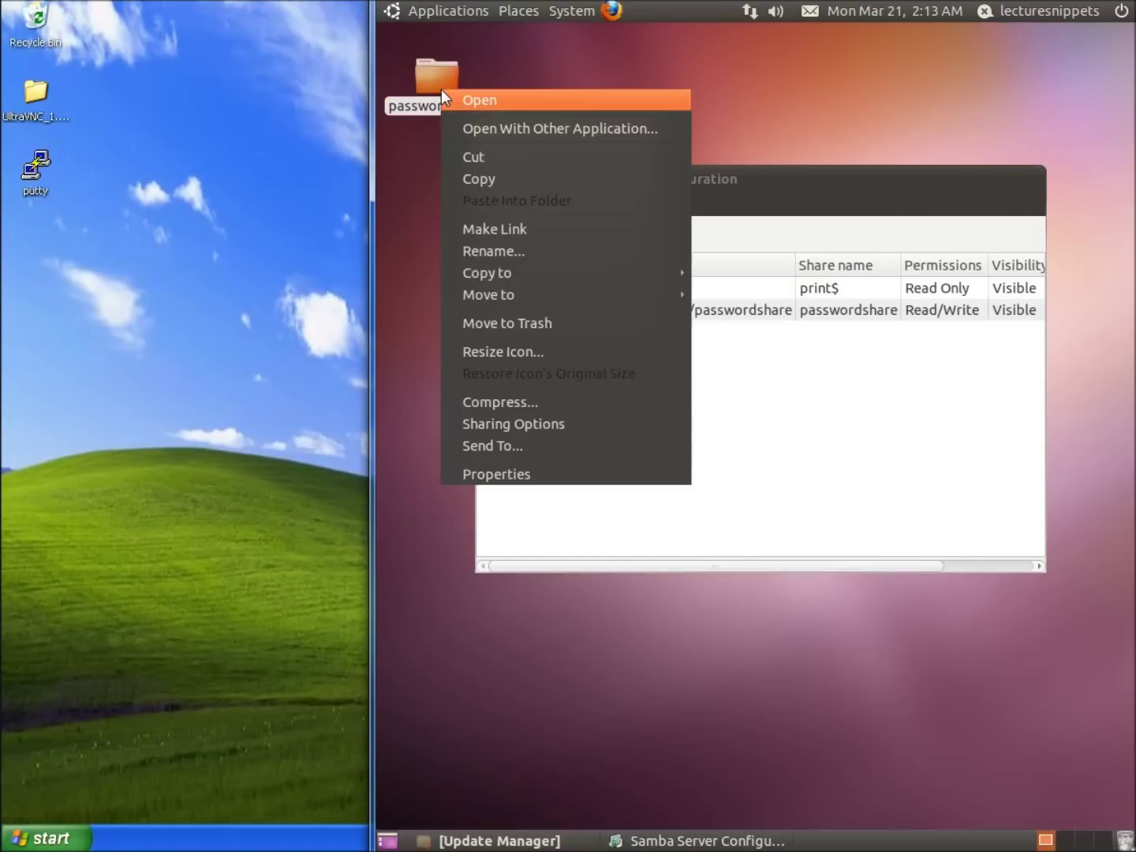
left_click(560, 473)
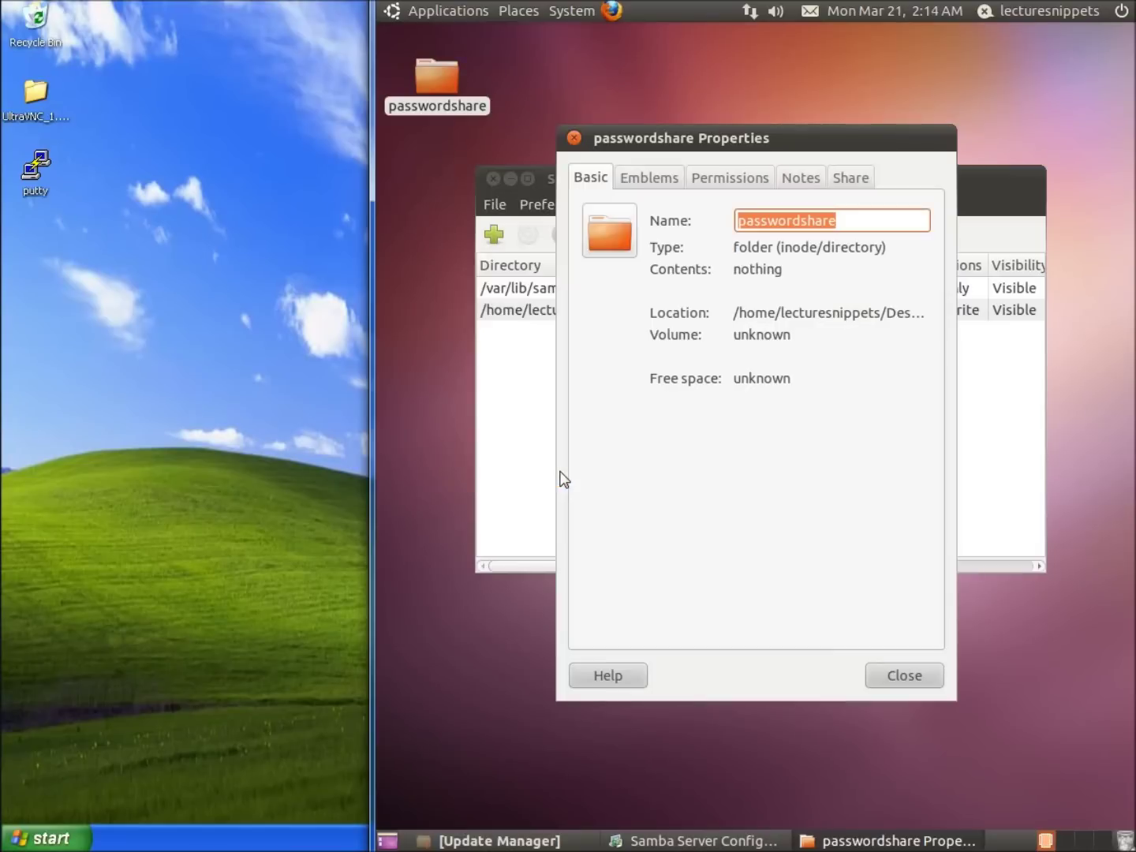
left_click(846, 186)
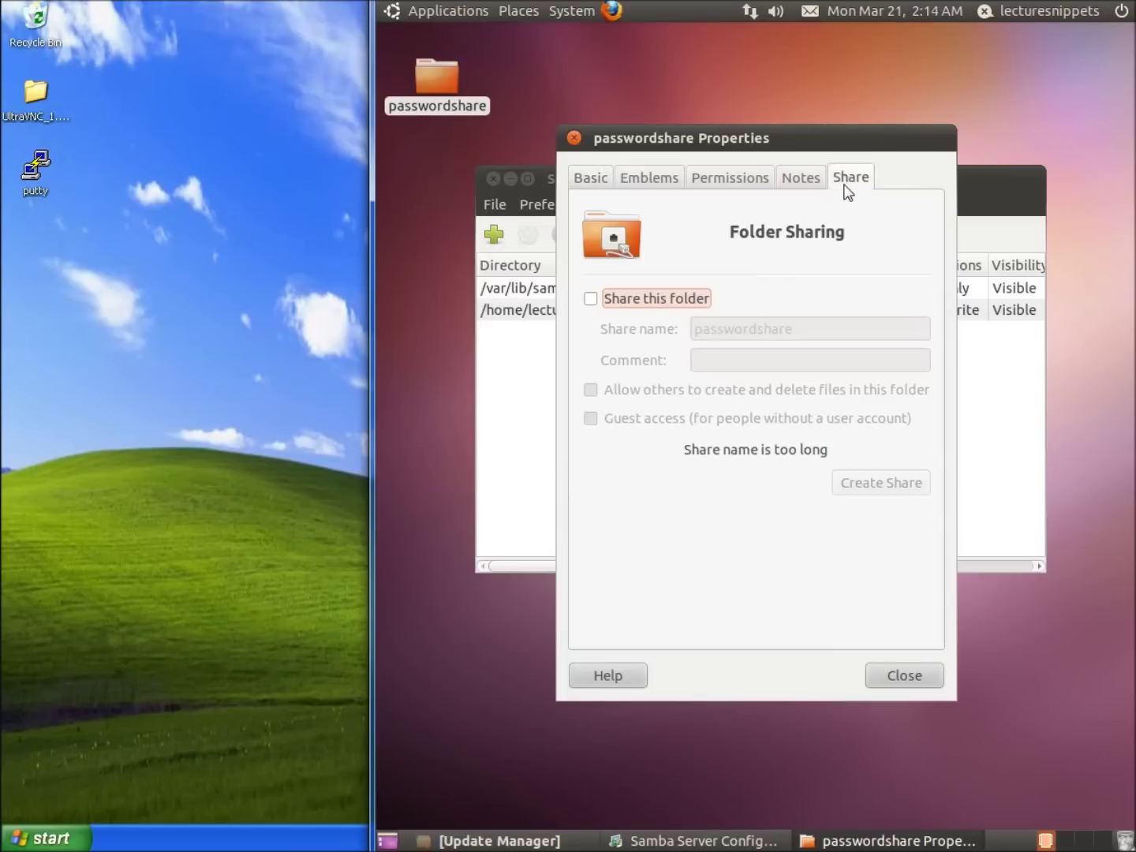
left_click(593, 302)
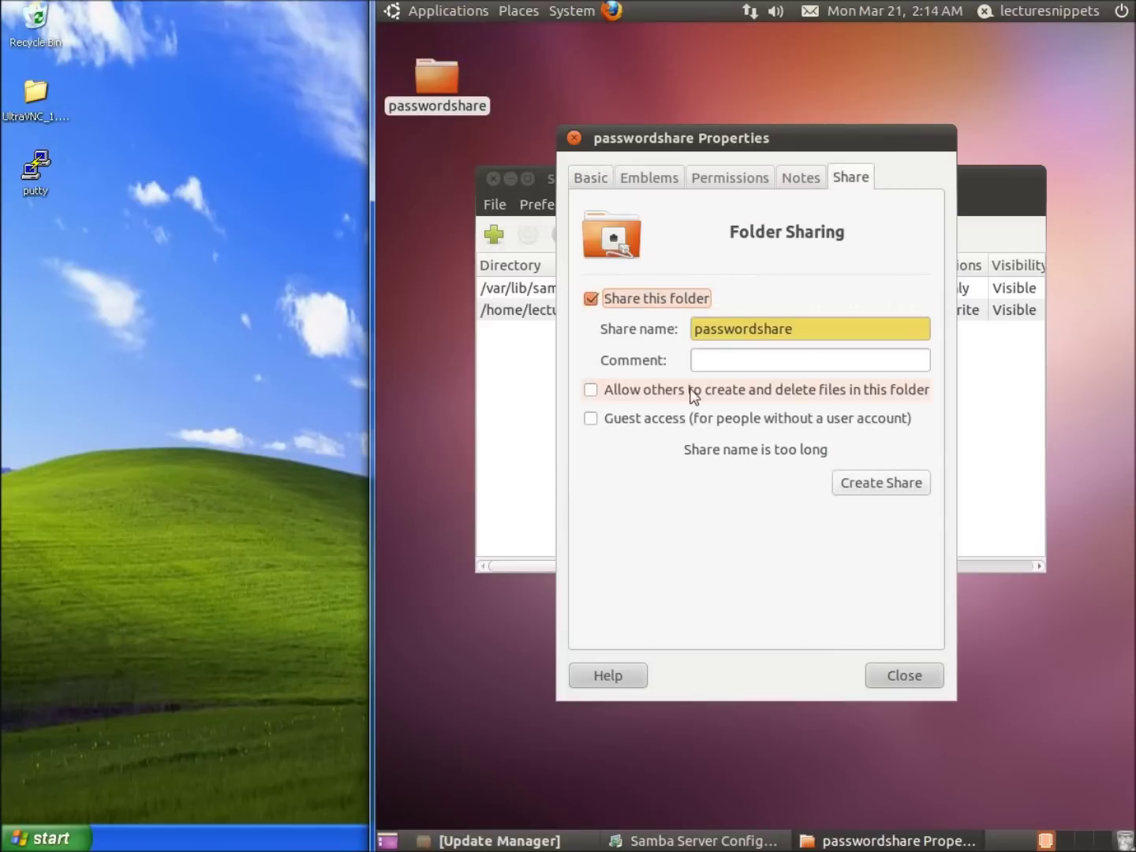
left_click(591, 392)
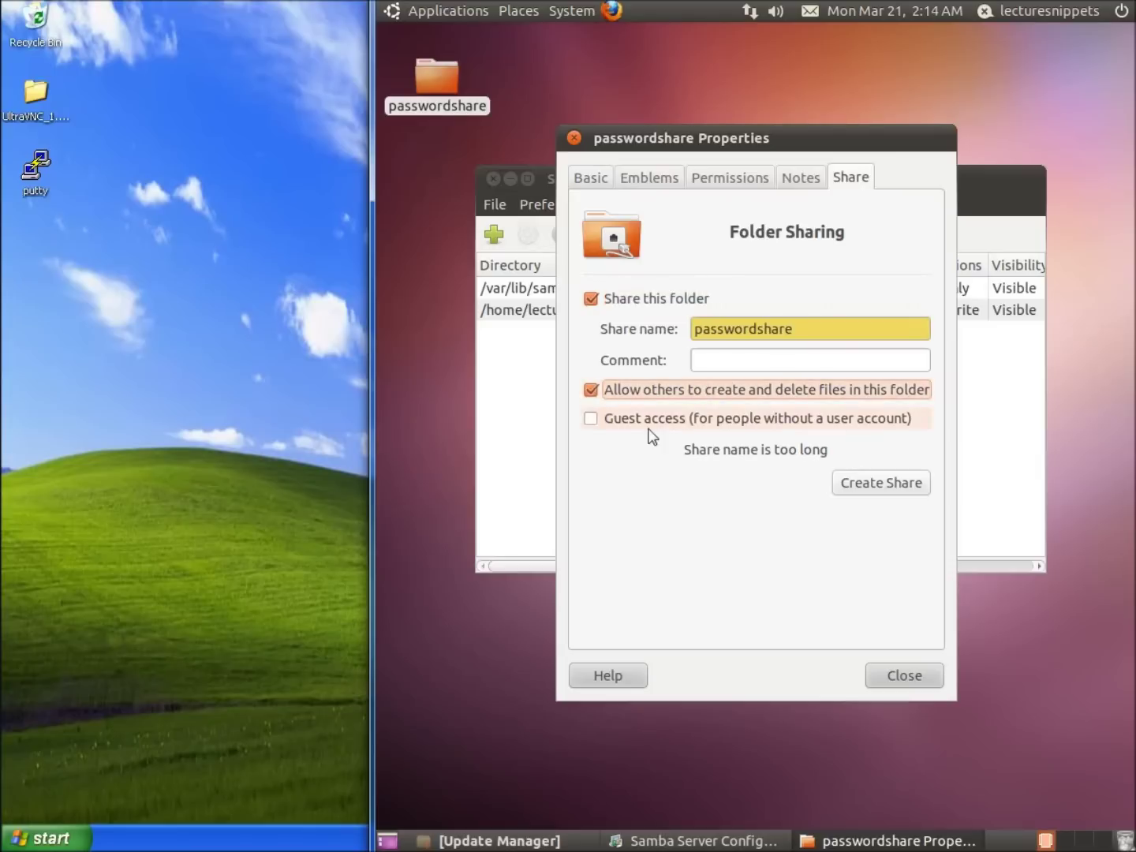
left_click(898, 680)
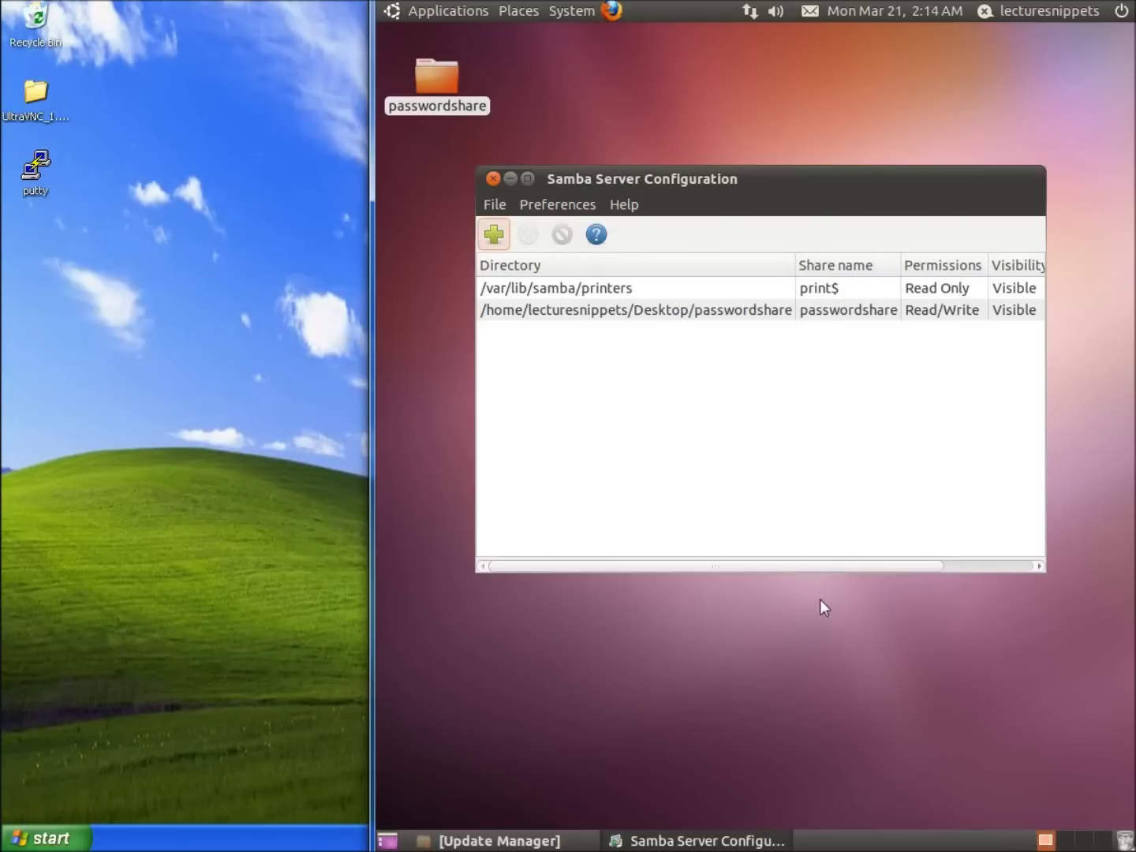
left_click(575, 323)
left_click(528, 238)
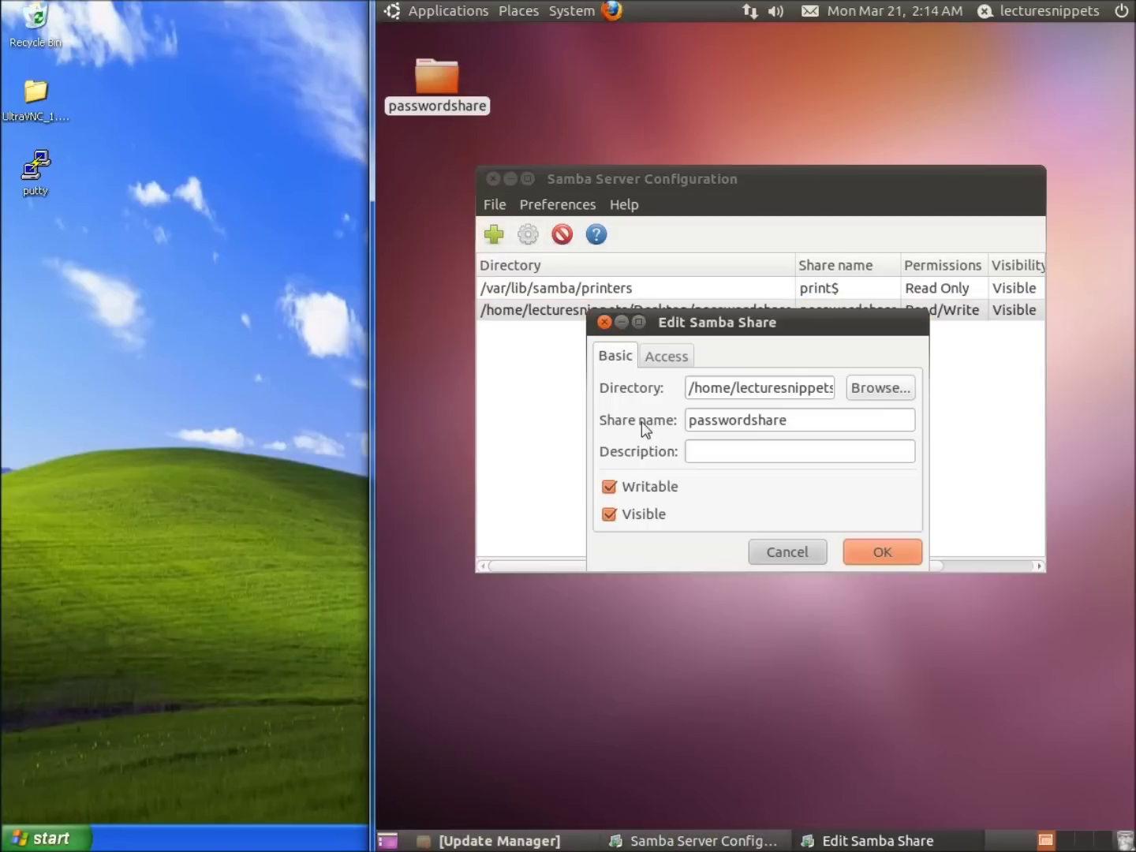
left_click(657, 358)
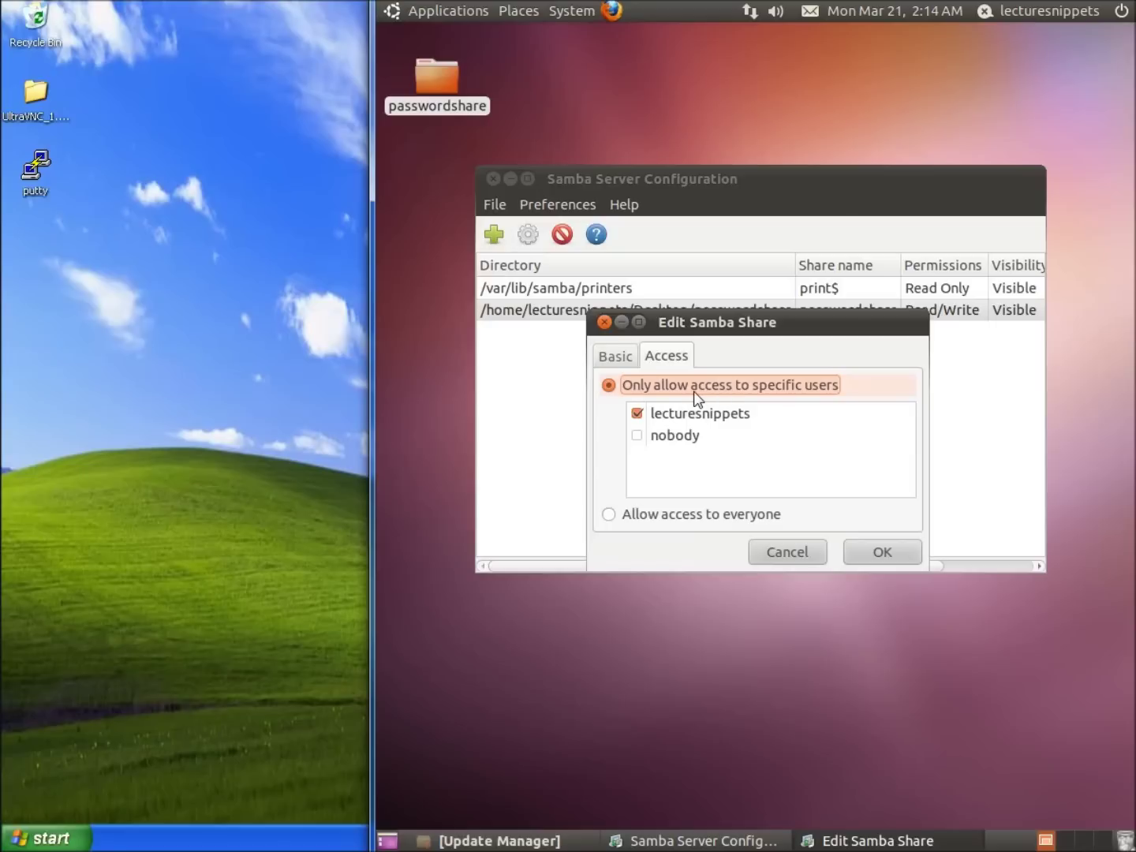
left_click(877, 551)
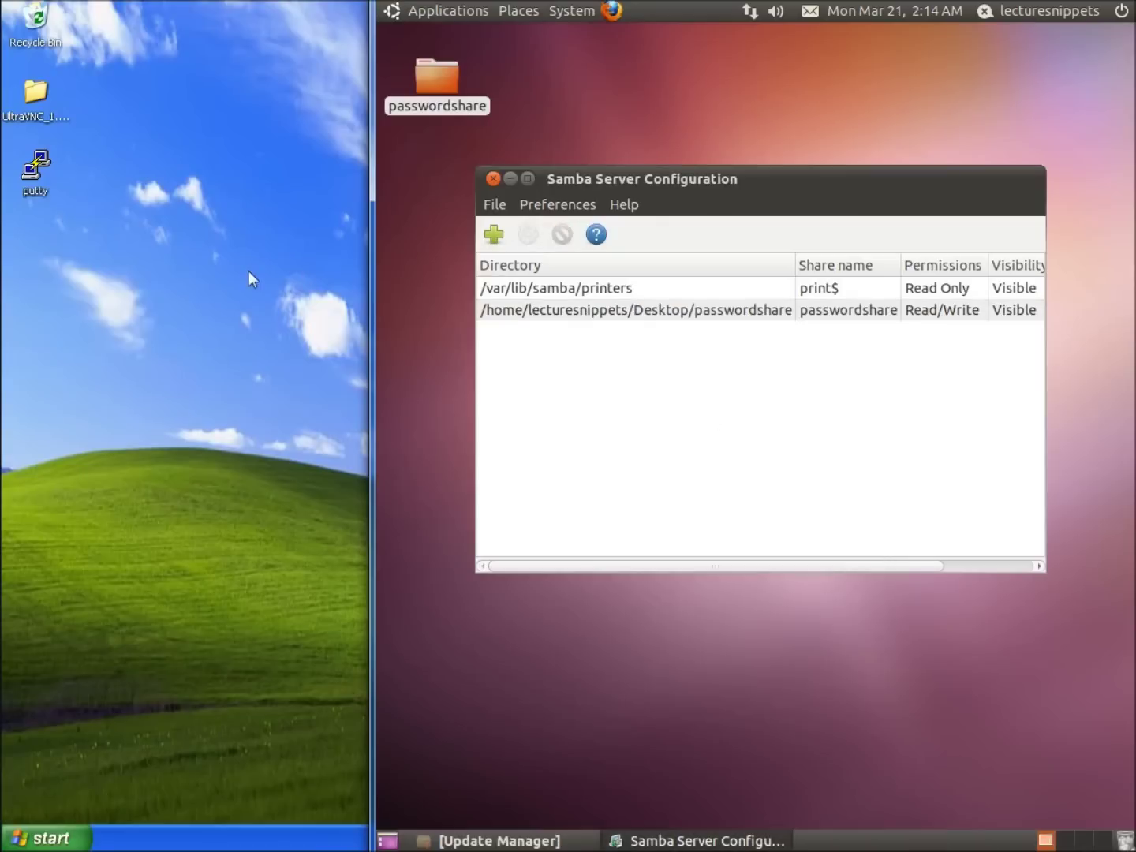
Step: Open the Samba server at \\10.0.2.15 from the Windows Run prompt
left_click(47, 838)
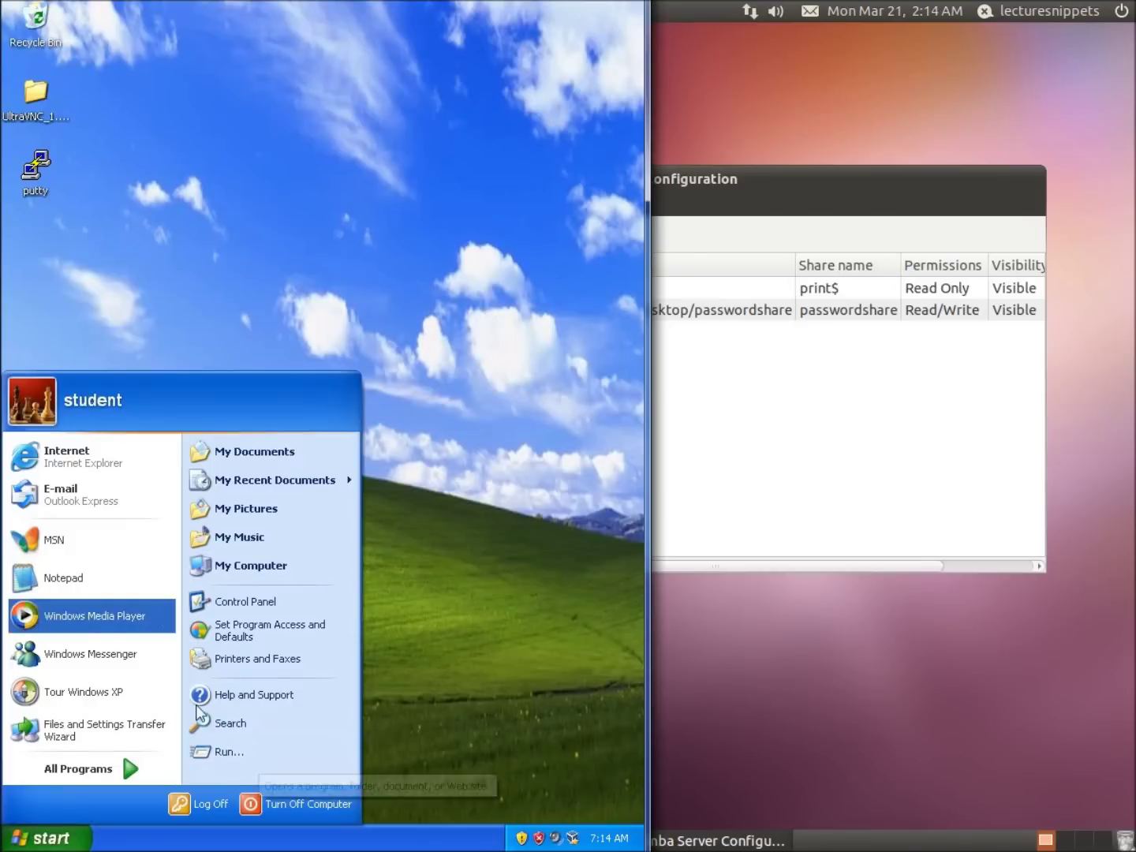
left_click(259, 754)
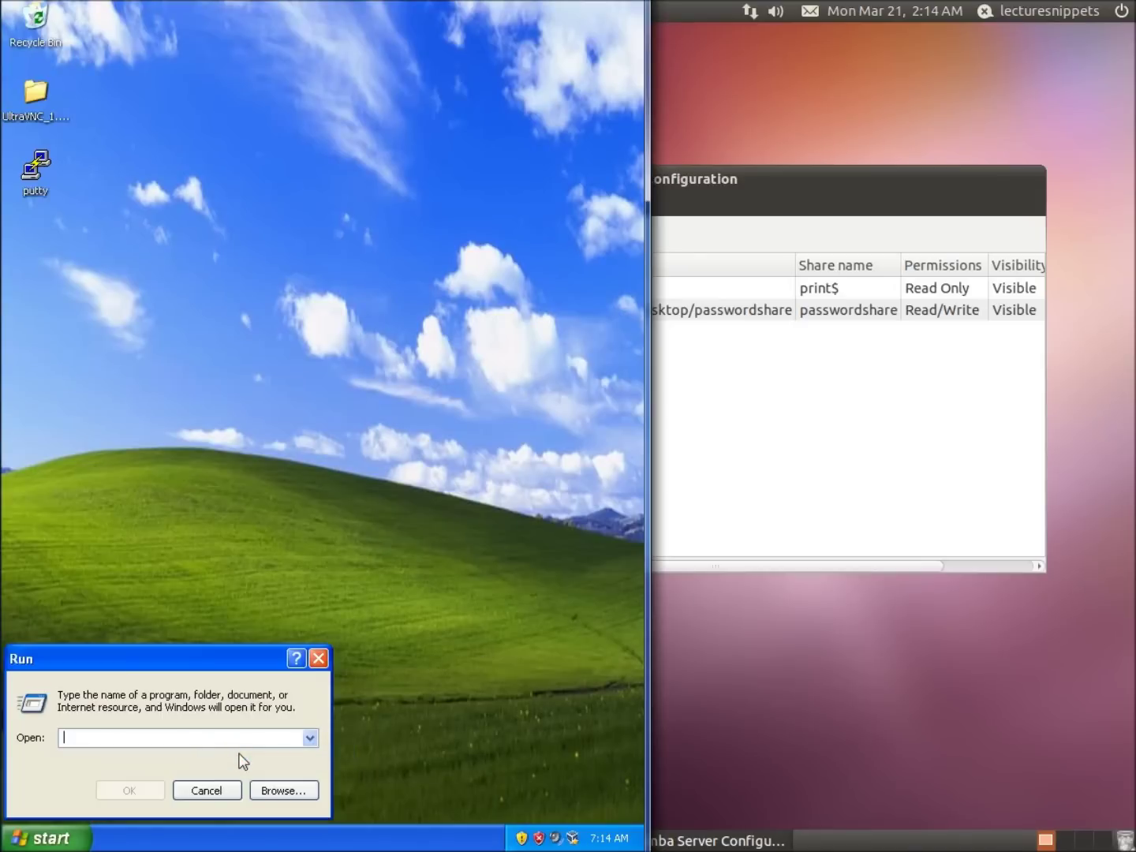
type("\\\\10.0.")
type("2.15")
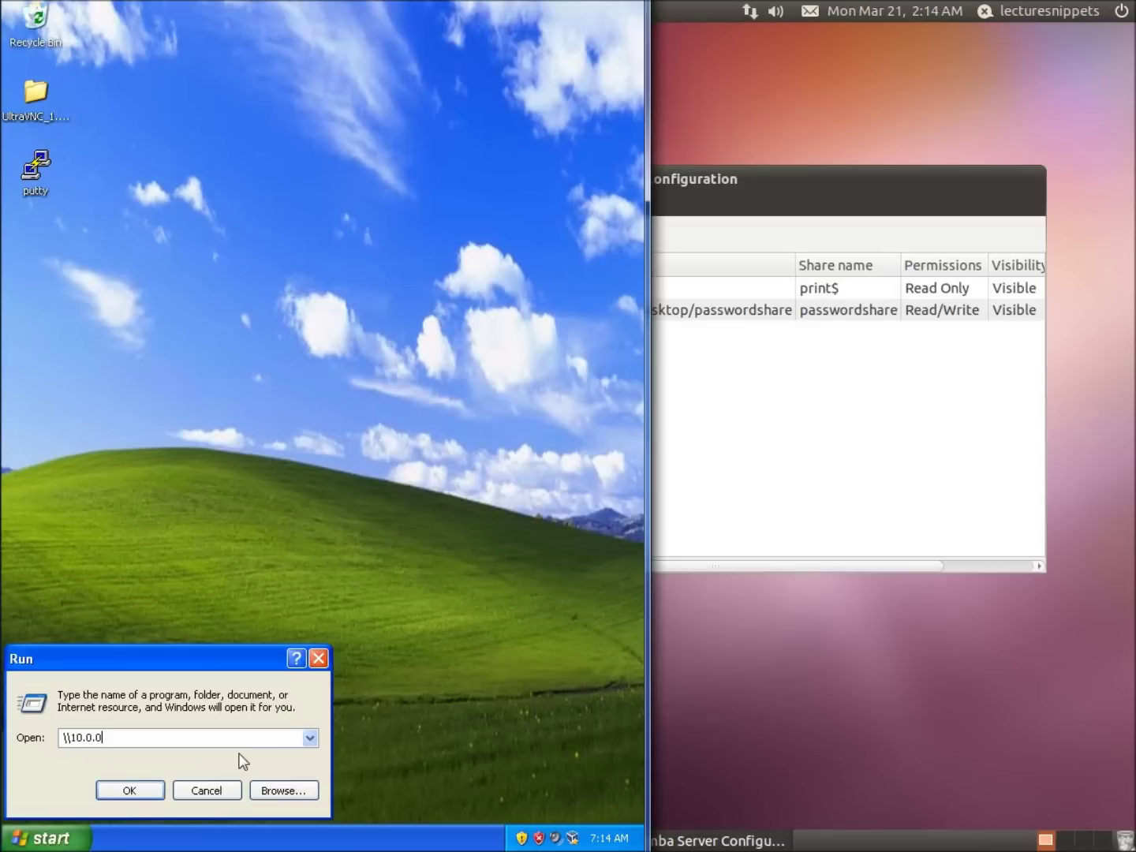
key("Return")
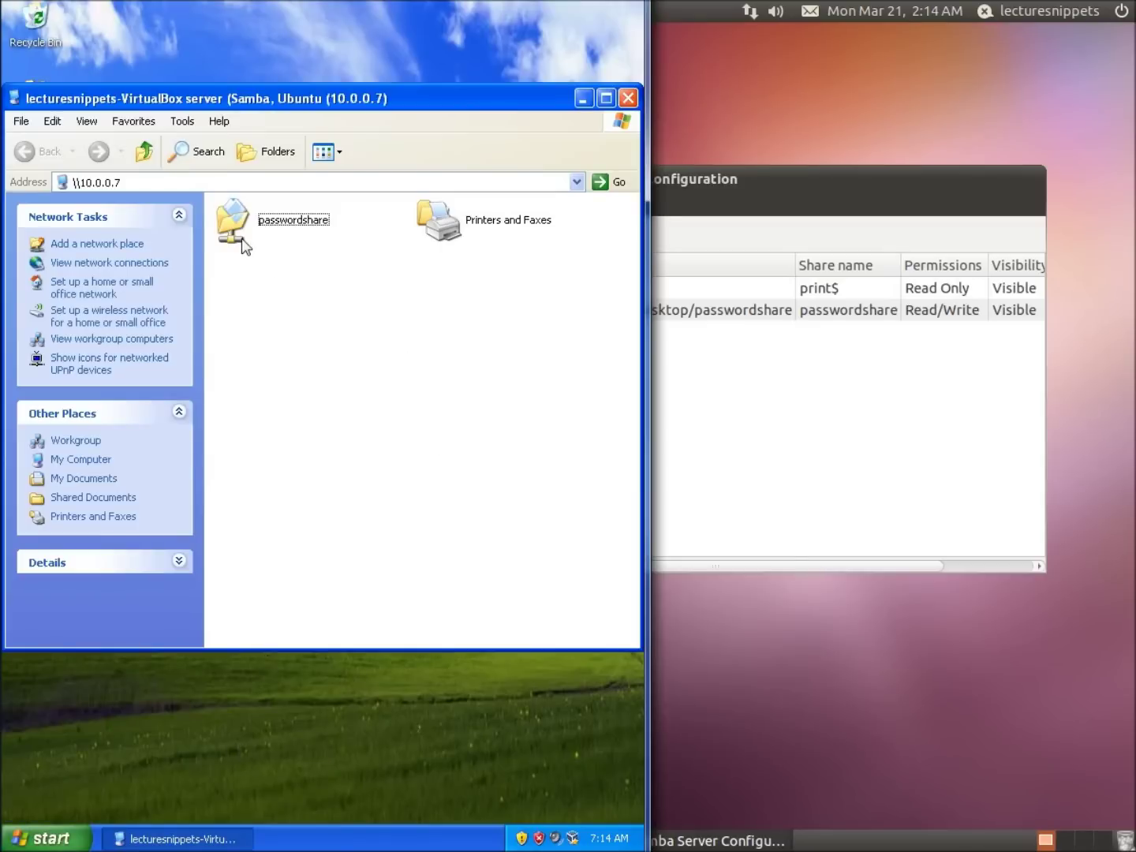
Step: Open the passwordshare share, logging in with the Samba user's name and password
double_click(237, 225)
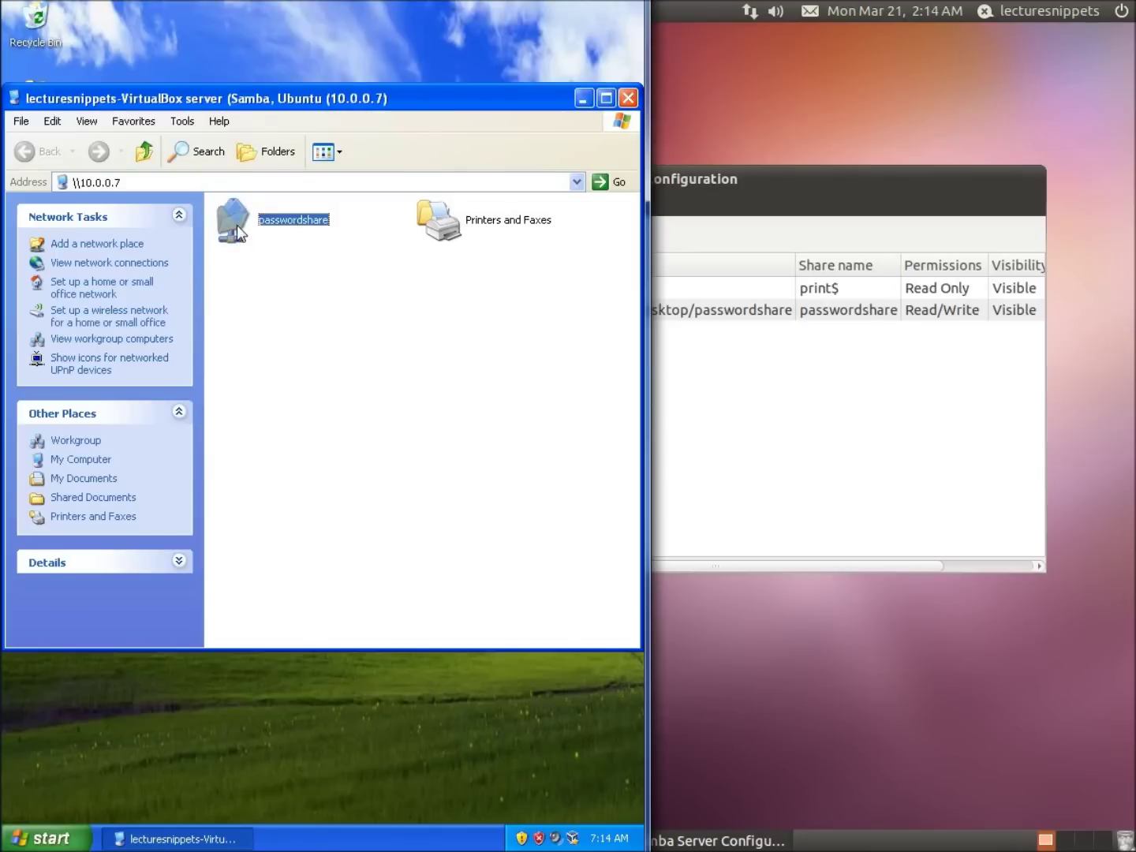
type("lecturesnippets")
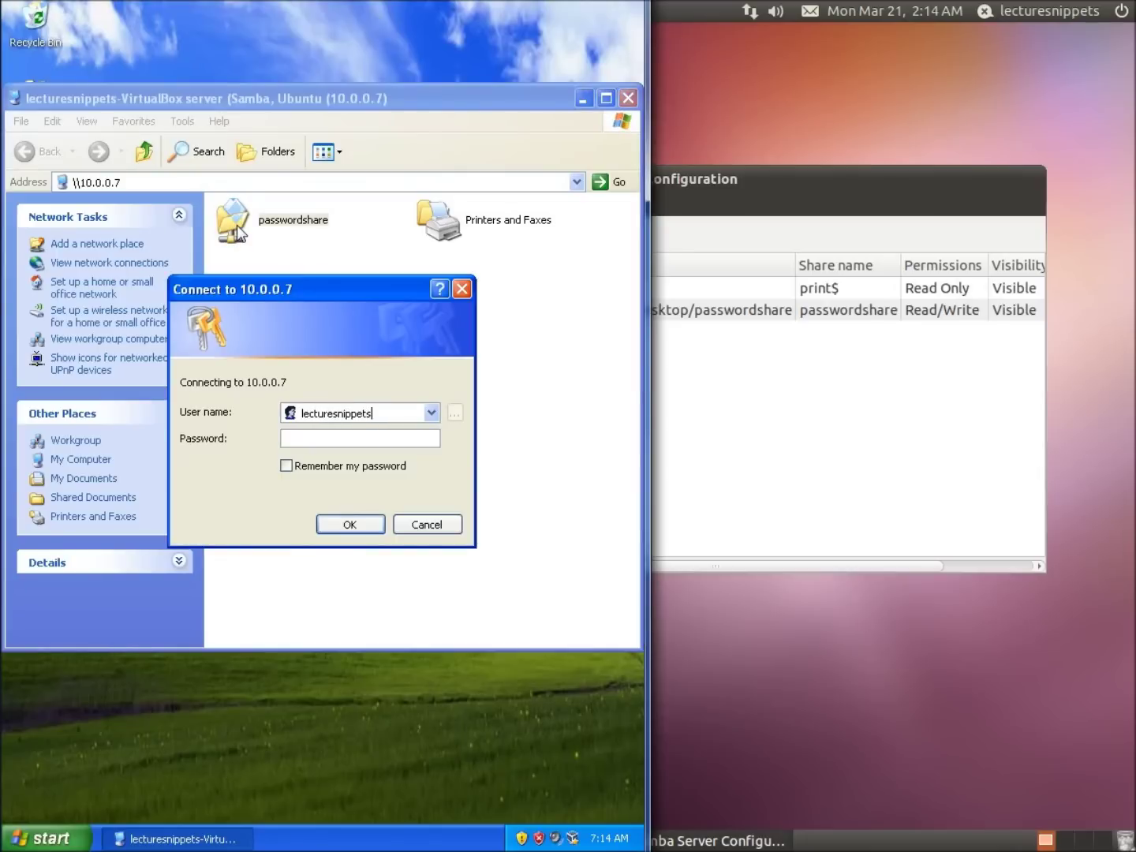
key("Tab")
type("password")
key("Return")
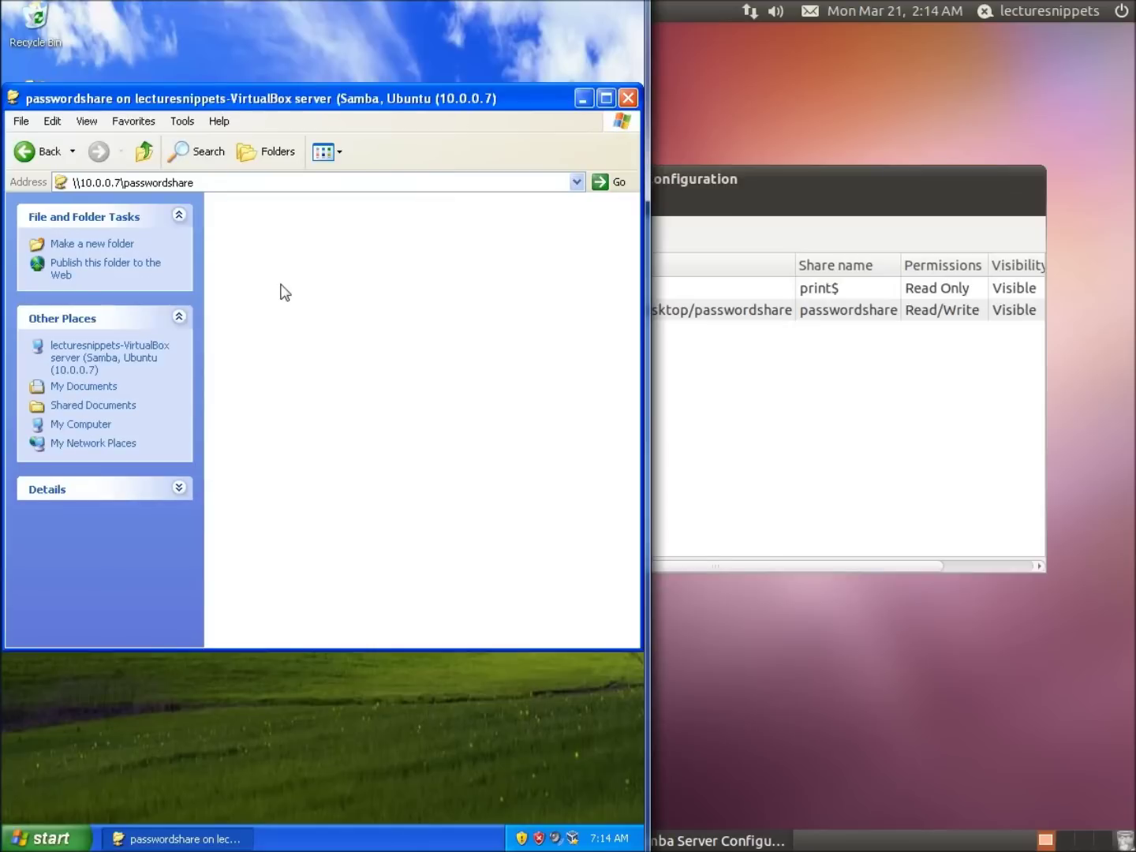
Step: Create a folder with the default name 'New Folder' inside the passwordshare share
right_click(280, 284)
mouse_move(343, 423)
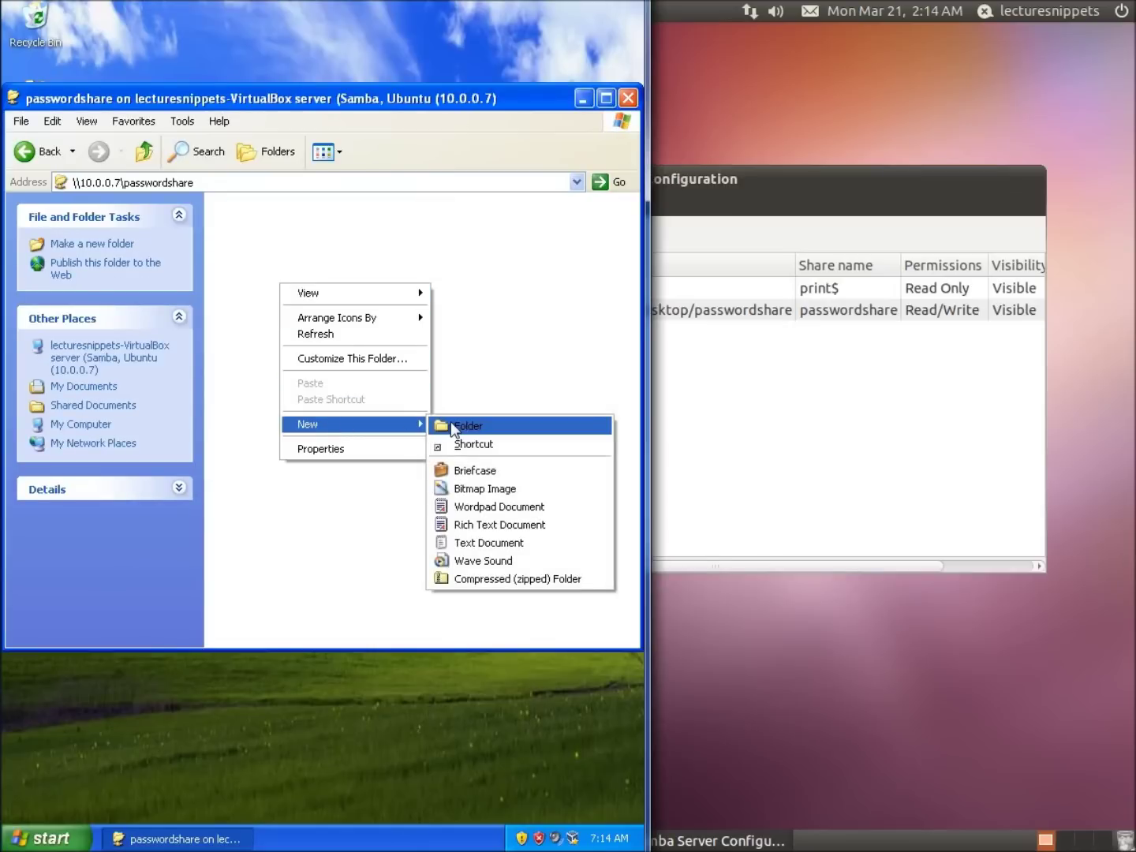
left_click(451, 424)
left_click(299, 316)
right_click(272, 251)
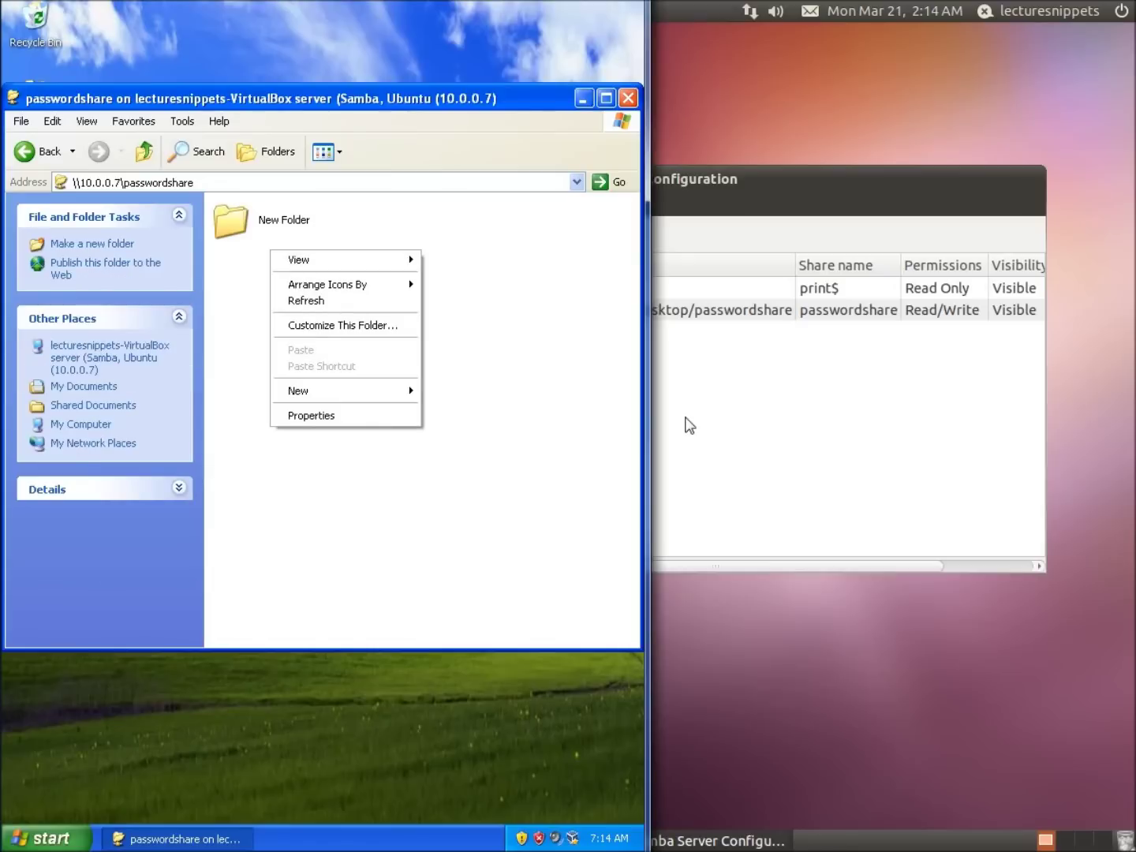
left_click(685, 416)
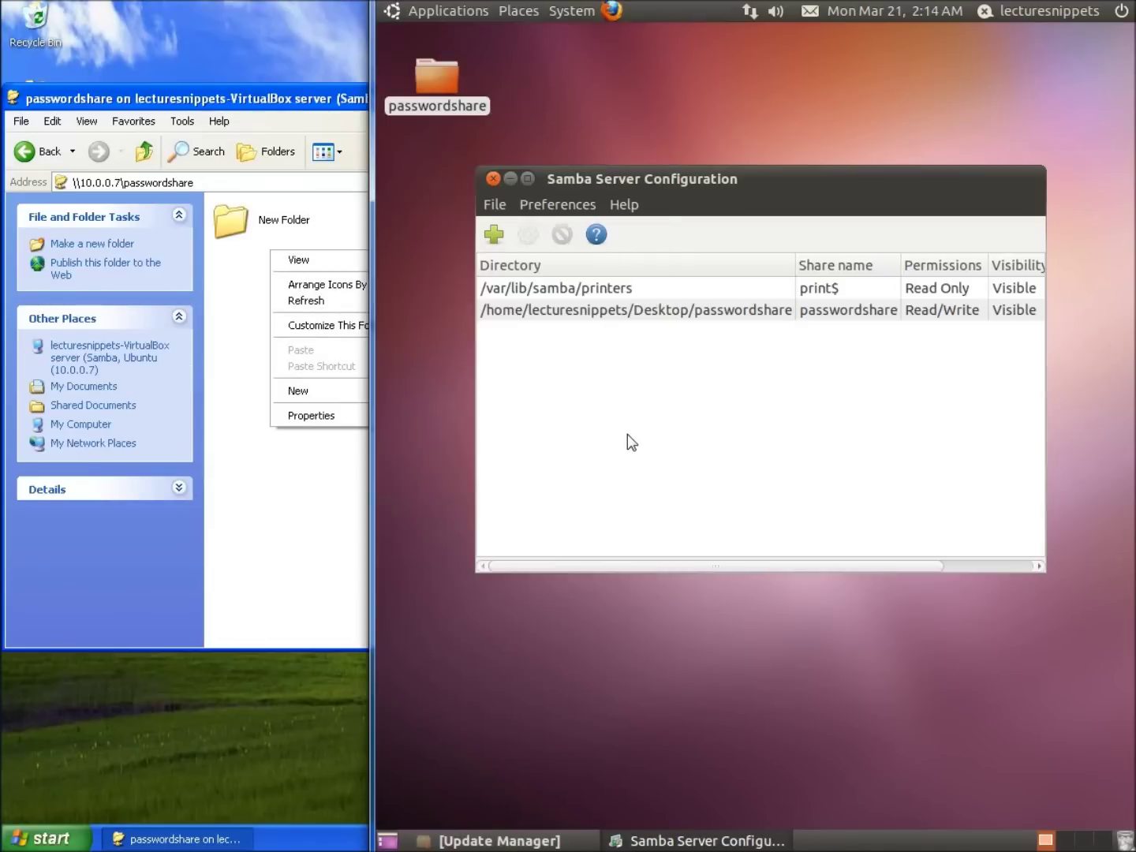